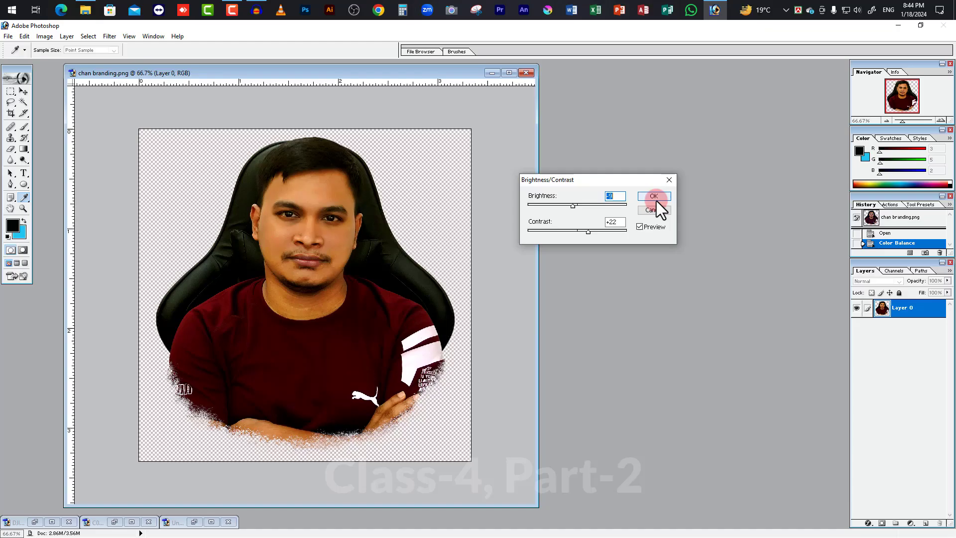
Step: Apply Hue/Saturation with hue +18, saturation +9, lightness +7 to the portrait, then undo it
{"action": "left_click", "coordinate": [45, 37]}
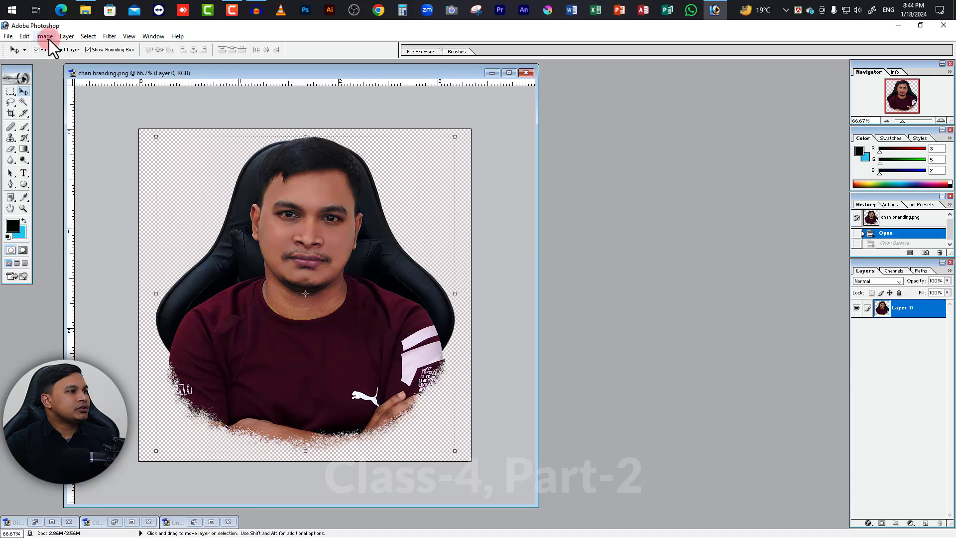
{"action": "left_click", "coordinate": [85, 65]}
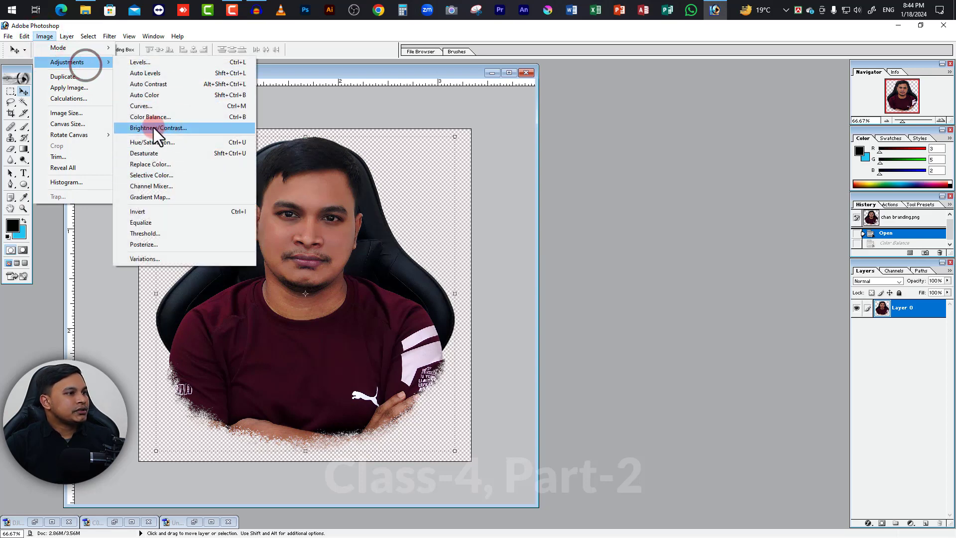
{"action": "left_click", "coordinate": [174, 142]}
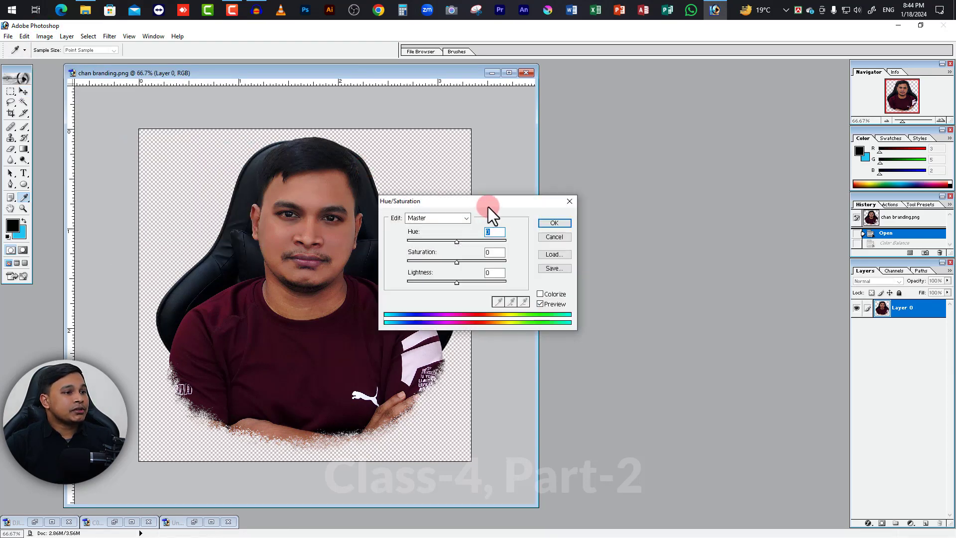
{"action": "left_click_drag", "start_coordinate": [488, 203], "coordinate": [654, 160]}
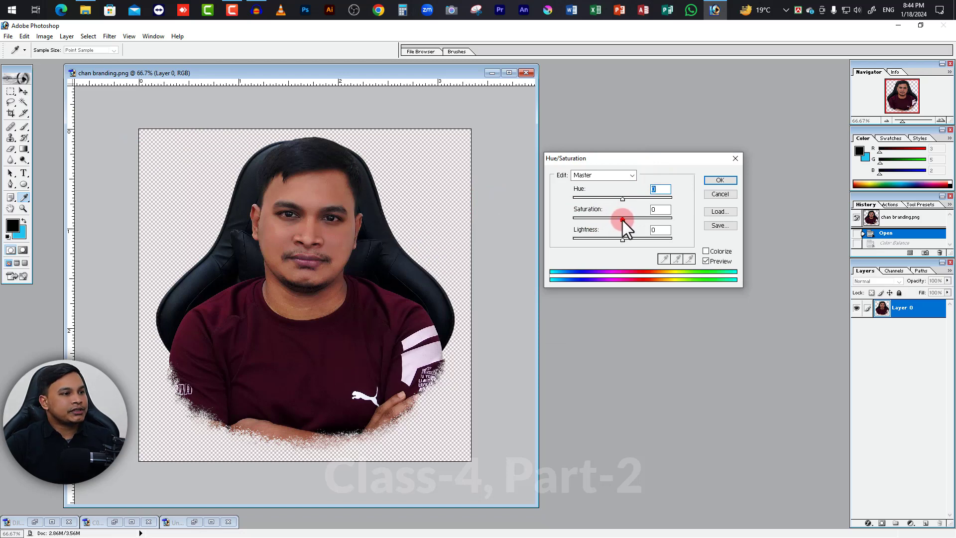
{"action": "mouse_move", "coordinate": [622, 219]}
{"action": "left_mouse_down"}
{"action": "mouse_move", "coordinate": [554, 212]}
{"action": "mouse_move", "coordinate": [676, 221]}
{"action": "mouse_move", "coordinate": [599, 221]}
{"action": "mouse_move", "coordinate": [640, 234]}
{"action": "left_mouse_up"}
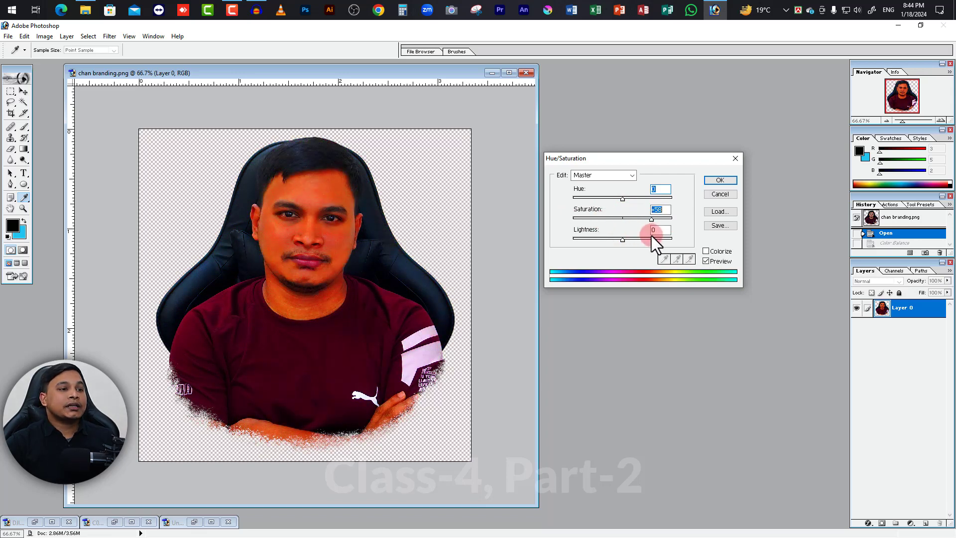
{"action": "mouse_move", "coordinate": [651, 236]}
{"action": "left_mouse_down"}
{"action": "mouse_move", "coordinate": [641, 235]}
{"action": "mouse_move", "coordinate": [674, 220]}
{"action": "mouse_move", "coordinate": [572, 220]}
{"action": "mouse_move", "coordinate": [623, 226]}
{"action": "mouse_move", "coordinate": [626, 240]}
{"action": "left_mouse_up"}
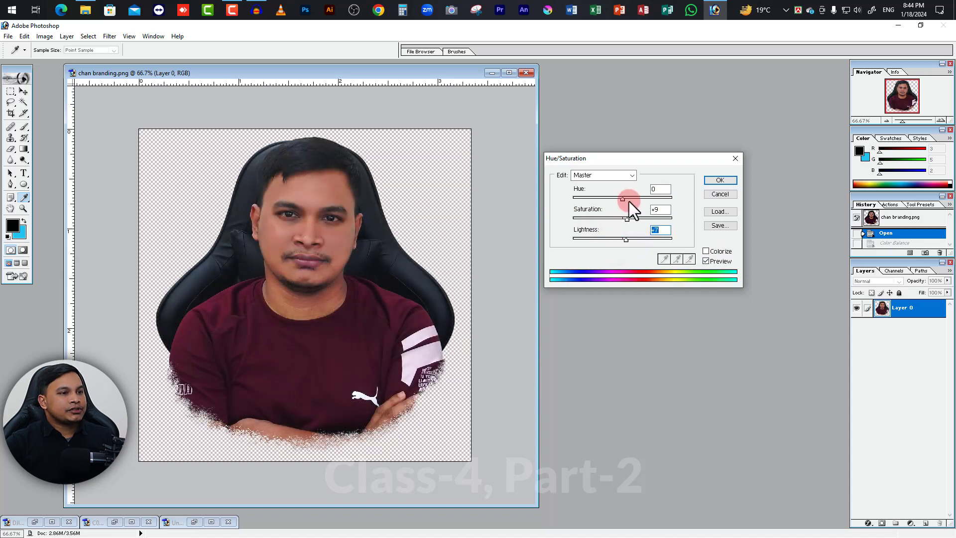
{"action": "mouse_move", "coordinate": [623, 199]}
{"action": "left_mouse_down"}
{"action": "mouse_move", "coordinate": [609, 214]}
{"action": "mouse_move", "coordinate": [641, 222]}
{"action": "left_mouse_up"}
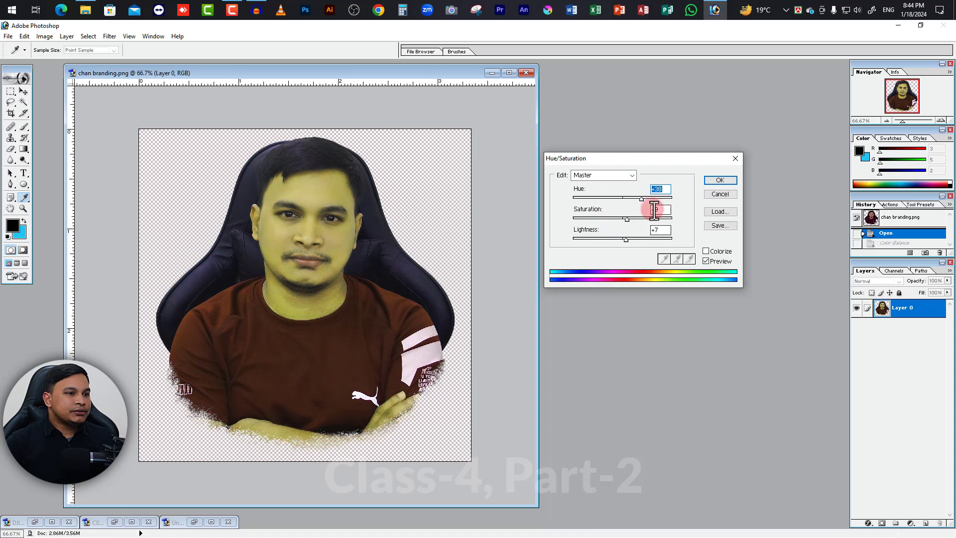
{"action": "left_click_drag", "start_coordinate": [644, 201], "coordinate": [632, 203]}
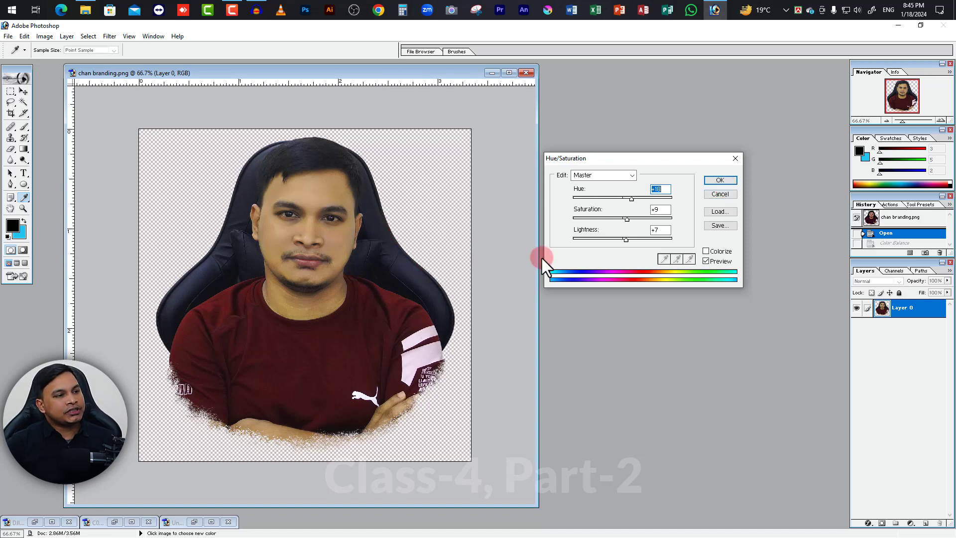
{"action": "key", "text": "Return"}
{"action": "key", "text": "v"}
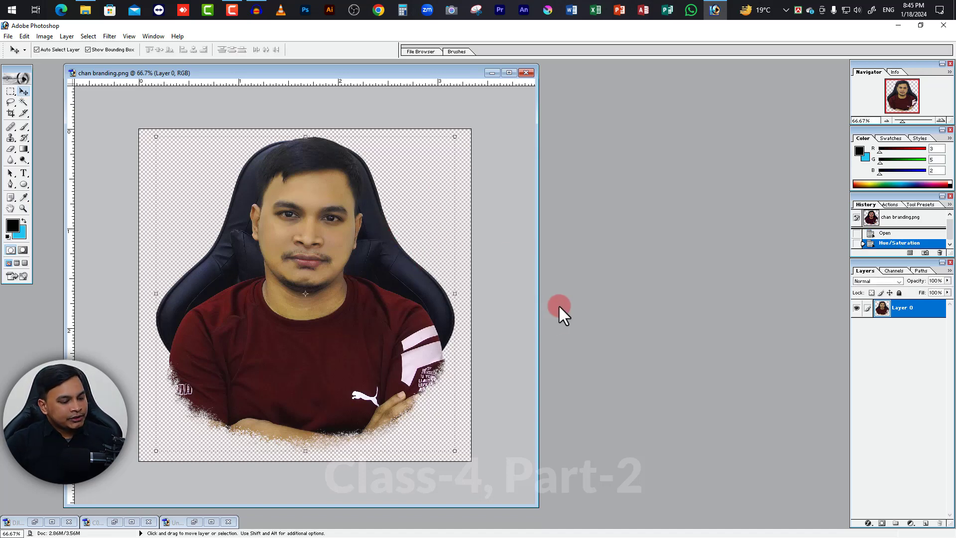
{"action": "key", "text": "ctrl+z"}
{"action": "left_click", "coordinate": [45, 37]}
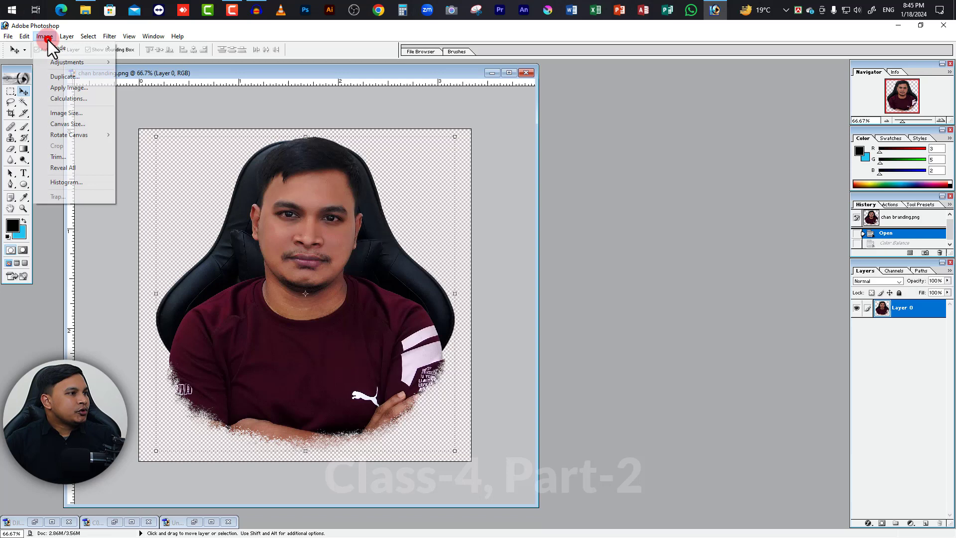
{"action": "left_click", "coordinate": [75, 62]}
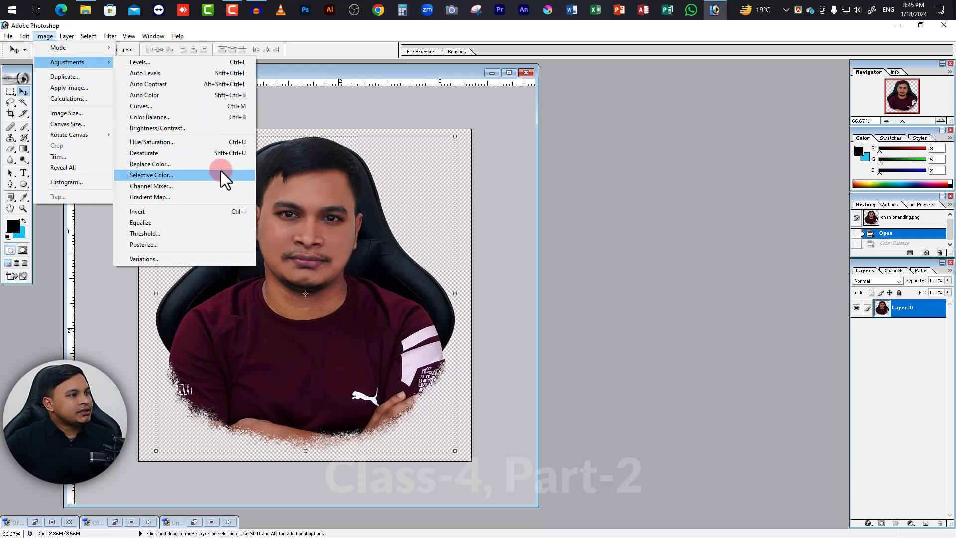
{"action": "left_click", "coordinate": [157, 153]}
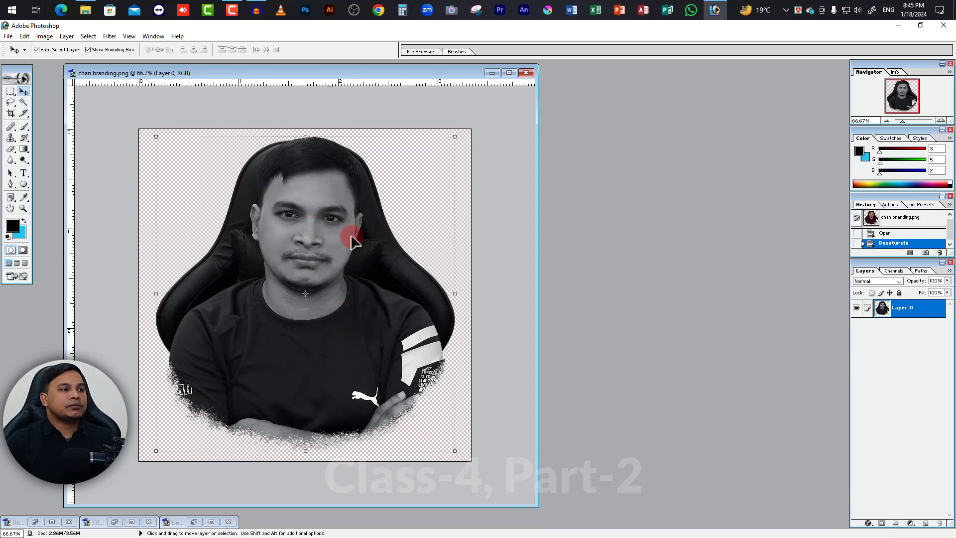
{"action": "key", "text": "ctrl+z"}
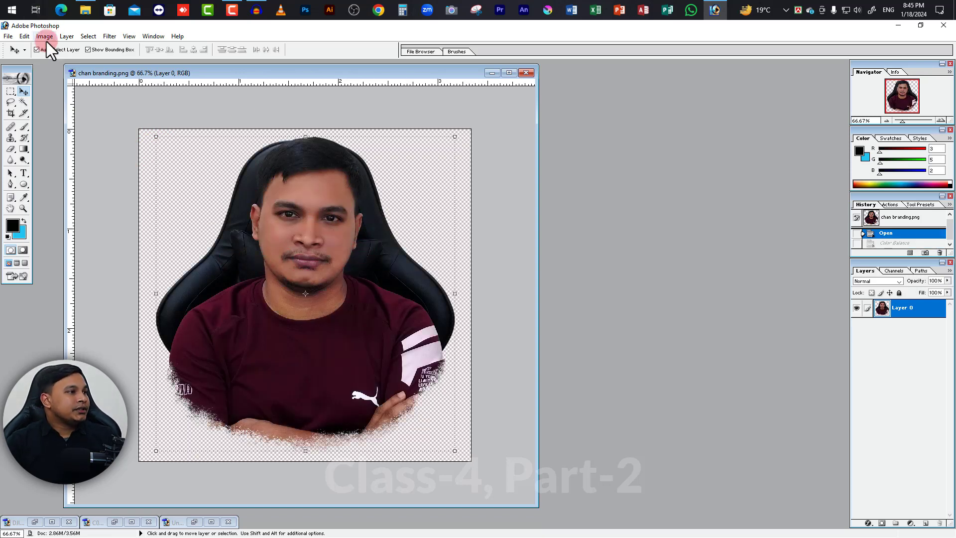
Step: Apply a Selective Color correction adding +2% black to the portrait's Neutrals
{"action": "left_click", "coordinate": [45, 36]}
{"action": "mouse_move", "coordinate": [67, 63]}
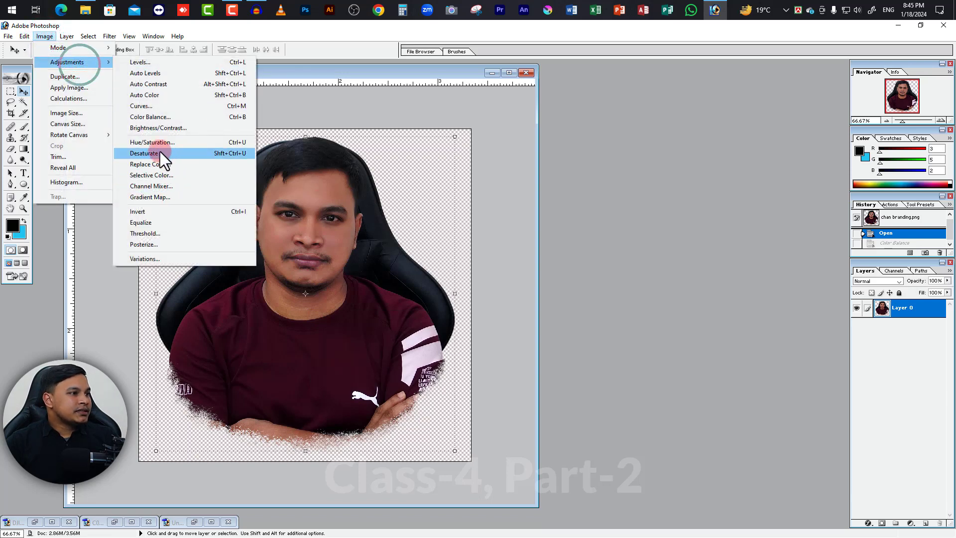
{"action": "left_click", "coordinate": [176, 176]}
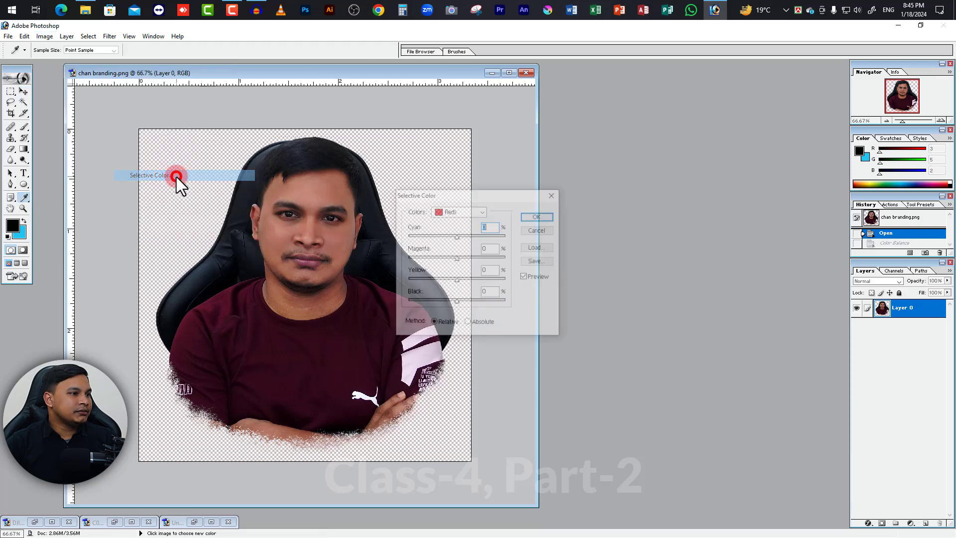
{"action": "left_click_drag", "start_coordinate": [482, 203], "coordinate": [657, 157]}
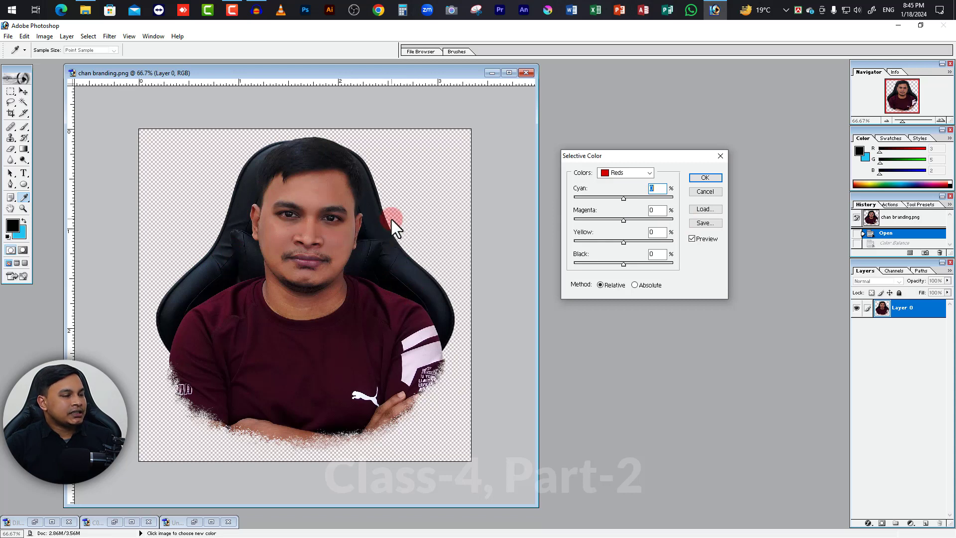
{"action": "left_click", "coordinate": [415, 236]}
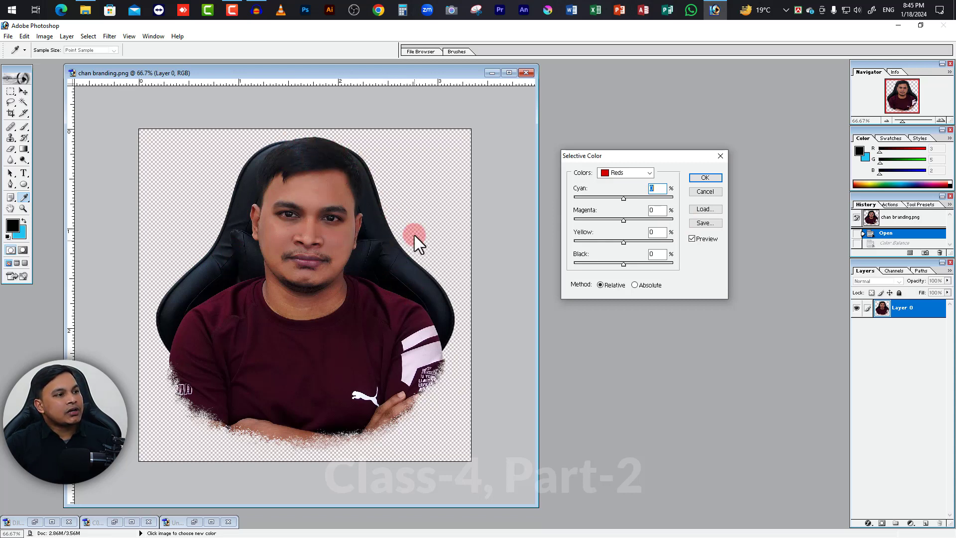
{"action": "left_click", "coordinate": [628, 173]}
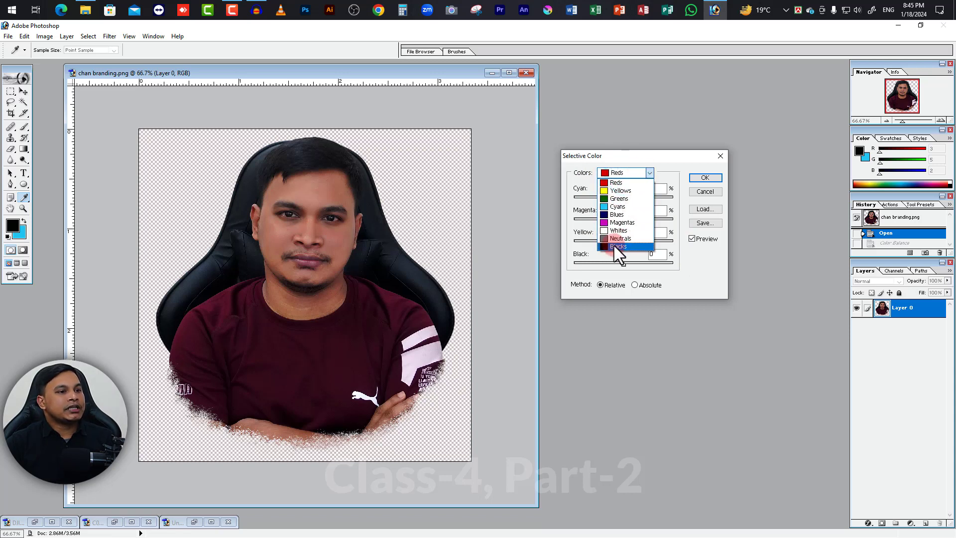
{"action": "left_click", "coordinate": [609, 239]}
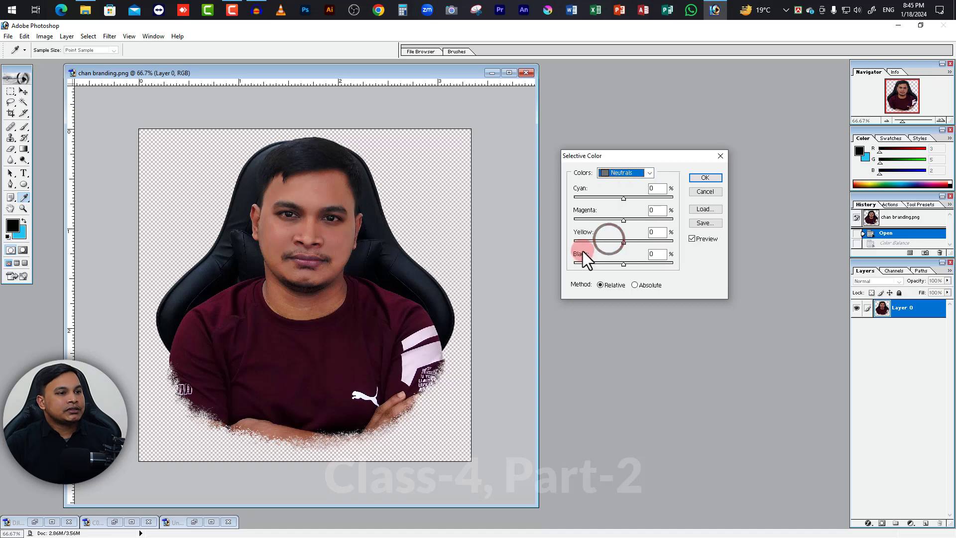
{"action": "mouse_move", "coordinate": [624, 265]}
{"action": "left_mouse_down"}
{"action": "mouse_move", "coordinate": [646, 270]}
{"action": "mouse_move", "coordinate": [607, 276]}
{"action": "mouse_move", "coordinate": [631, 279]}
{"action": "left_mouse_up"}
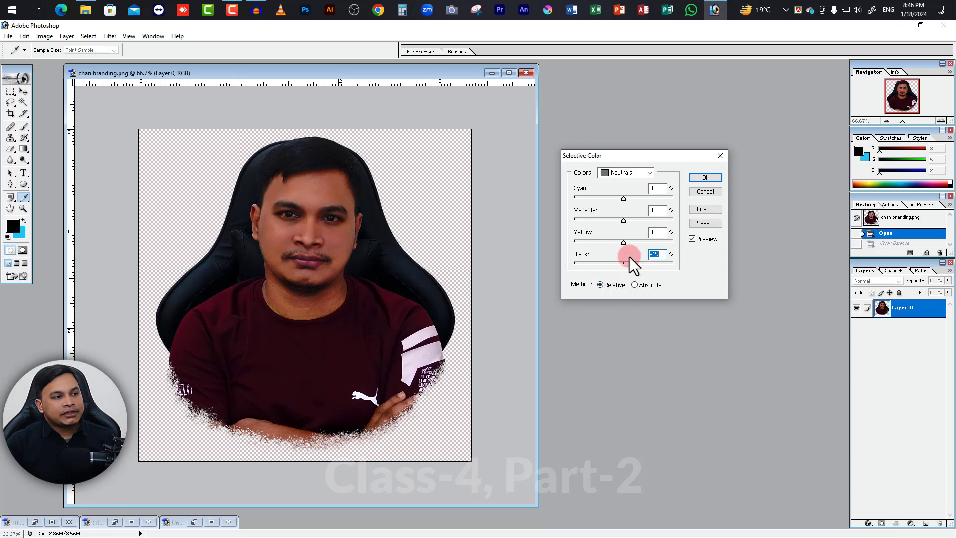
{"action": "left_click_drag", "start_coordinate": [630, 265], "coordinate": [625, 268]}
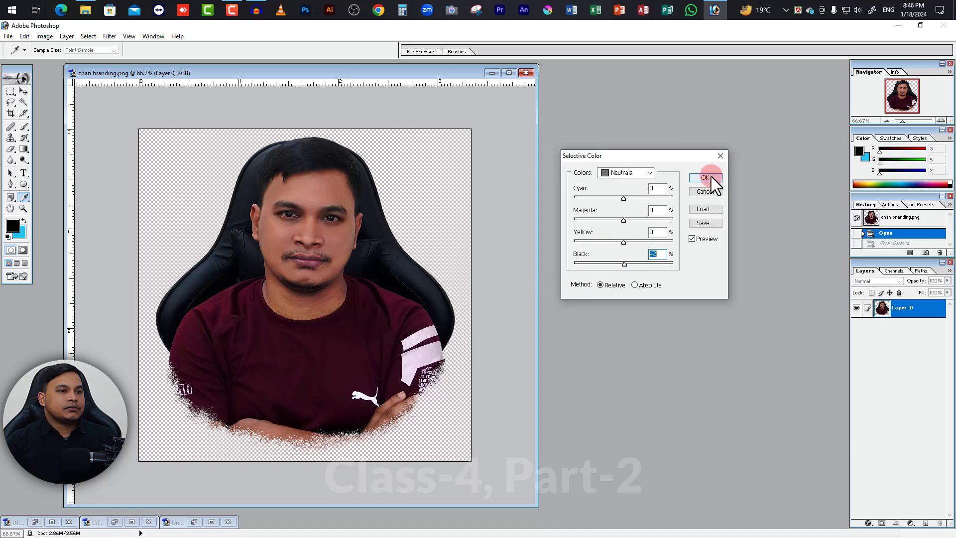
{"action": "left_click", "coordinate": [700, 209]}
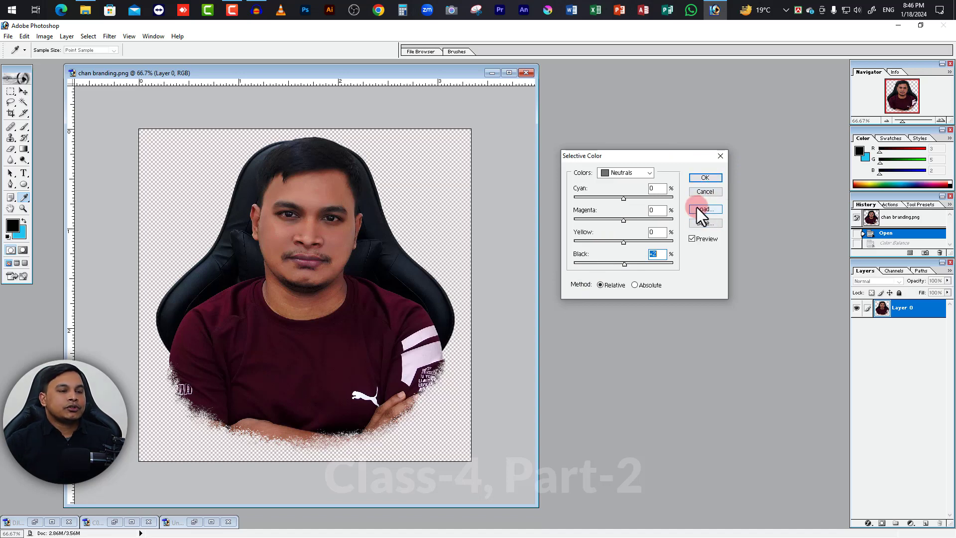
{"action": "left_click", "coordinate": [716, 178]}
{"action": "left_click", "coordinate": [23, 91]}
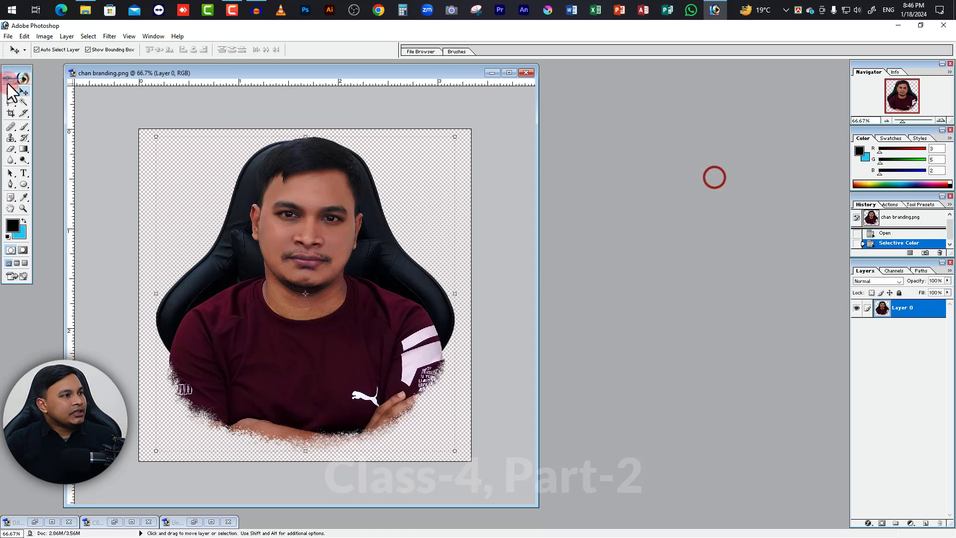
Step: Apply an Auto Color correction to the portrait from Image > Adjustments
{"action": "left_click", "coordinate": [46, 37]}
{"action": "left_click", "coordinate": [76, 57]}
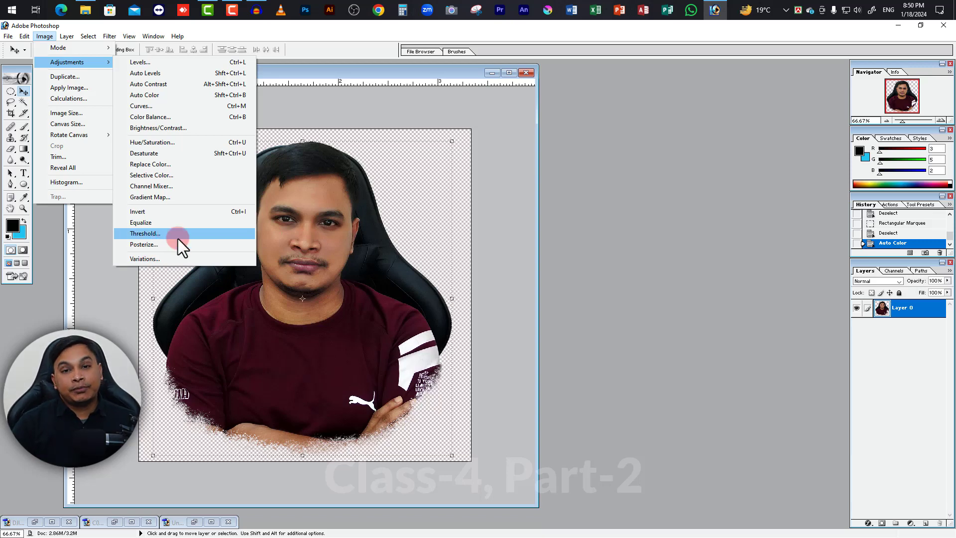
{"action": "left_click", "coordinate": [42, 36]}
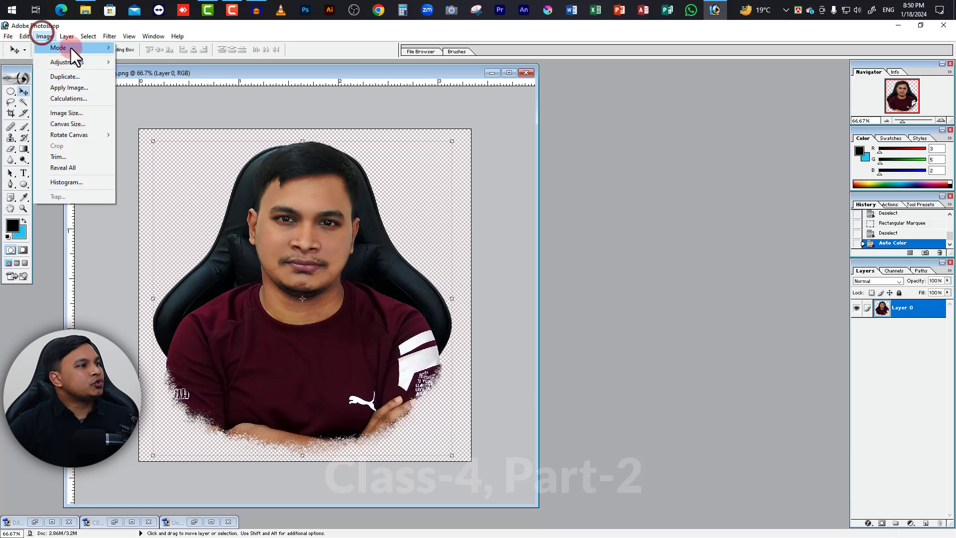
Step: Duplicate the portrait as a 'chan branding copy' document and move its window right
{"action": "left_click", "coordinate": [80, 75]}
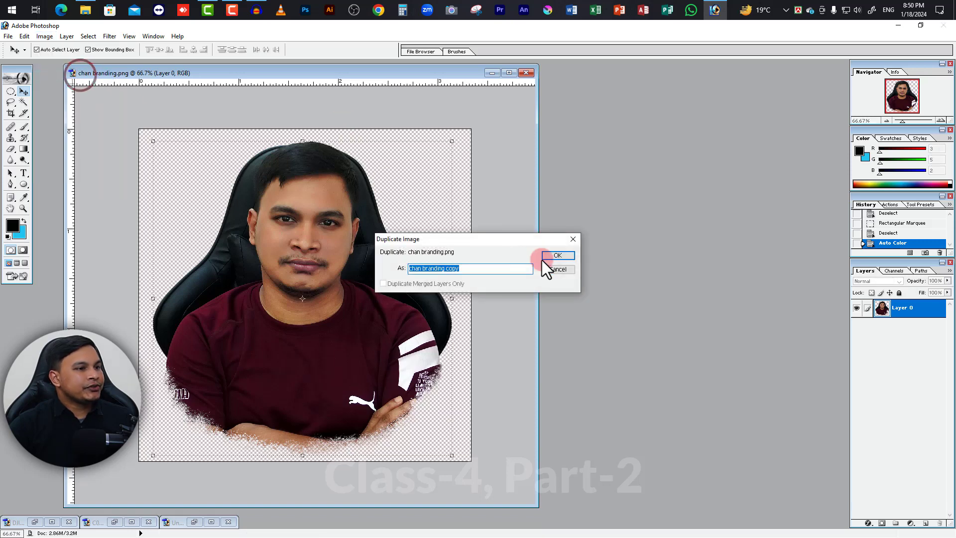
{"action": "left_click", "coordinate": [555, 253]}
{"action": "left_click_drag", "start_coordinate": [255, 89], "coordinate": [593, 118]}
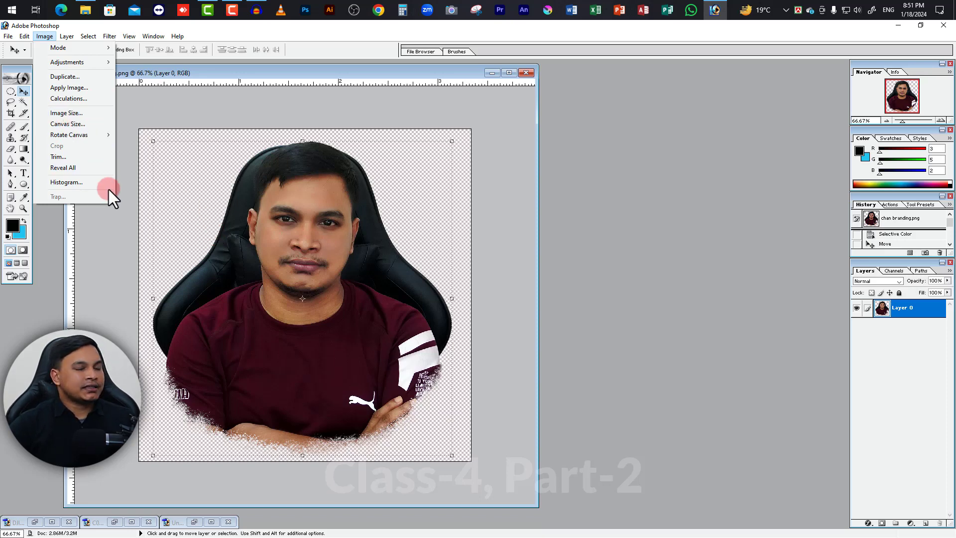
Step: Review Image Size and Canvas Size, keeping the portrait at 3.333 × 3.333 inches
{"action": "left_click", "coordinate": [70, 112]}
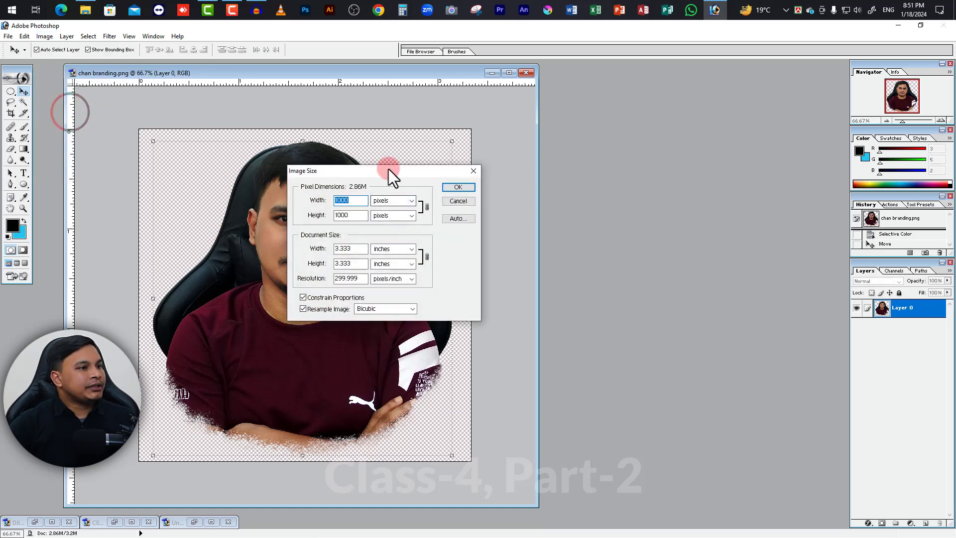
{"action": "left_click_drag", "start_coordinate": [388, 169], "coordinate": [668, 170]}
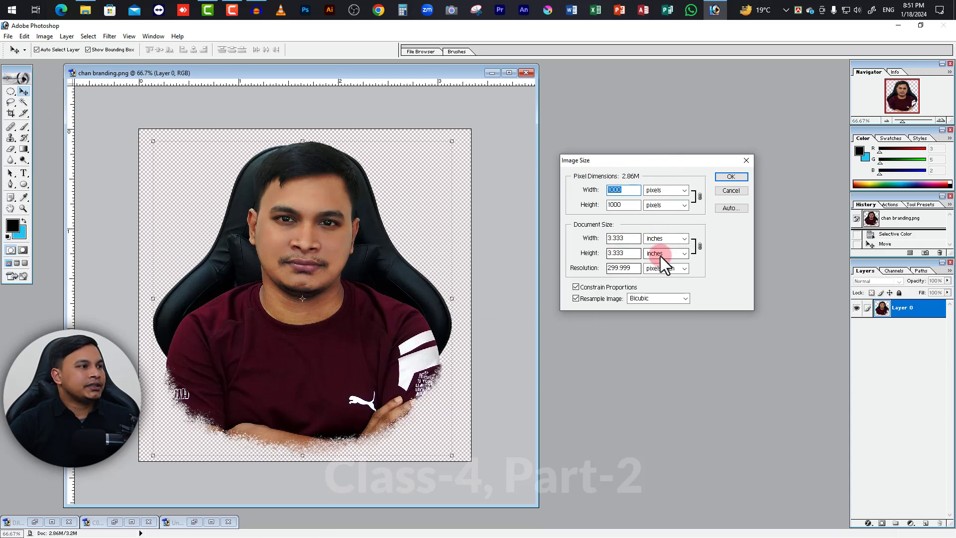
{"action": "left_click", "coordinate": [740, 182]}
{"action": "left_click", "coordinate": [44, 36]}
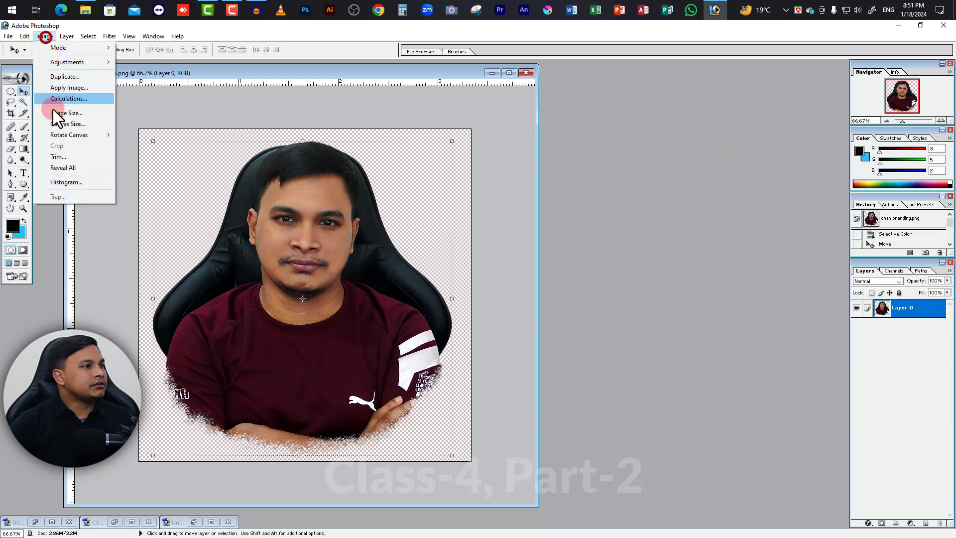
{"action": "left_click", "coordinate": [75, 126]}
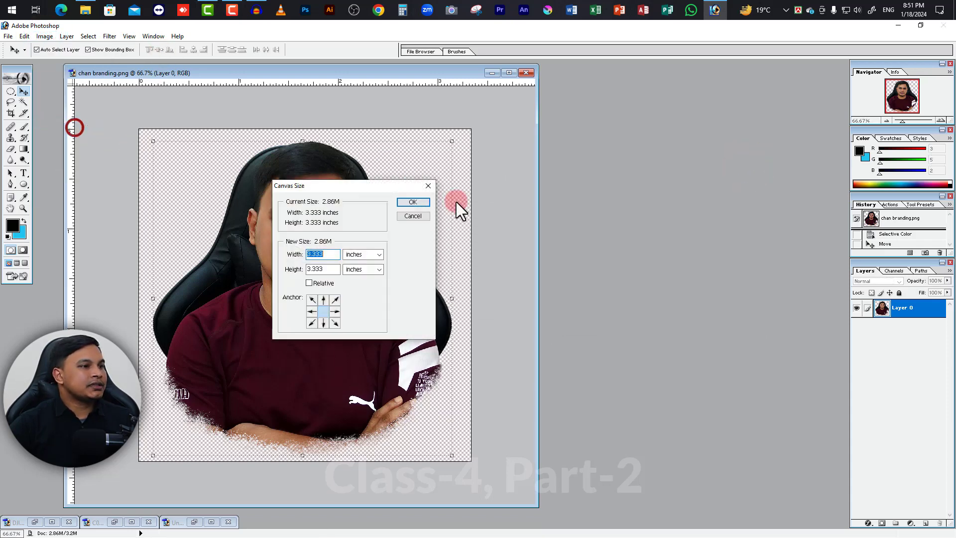
{"action": "left_click_drag", "start_coordinate": [356, 180], "coordinate": [679, 155]}
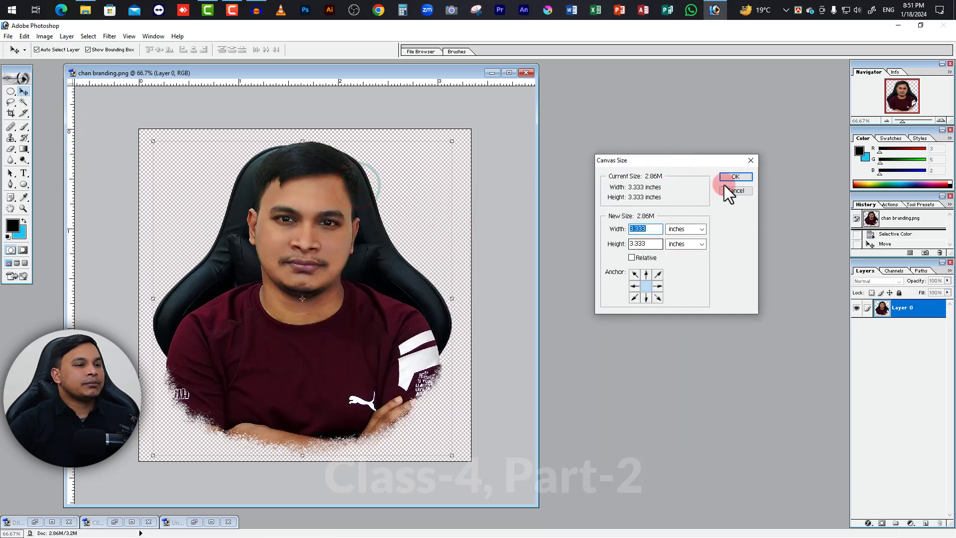
{"action": "left_click", "coordinate": [743, 175]}
{"action": "left_click", "coordinate": [45, 36]}
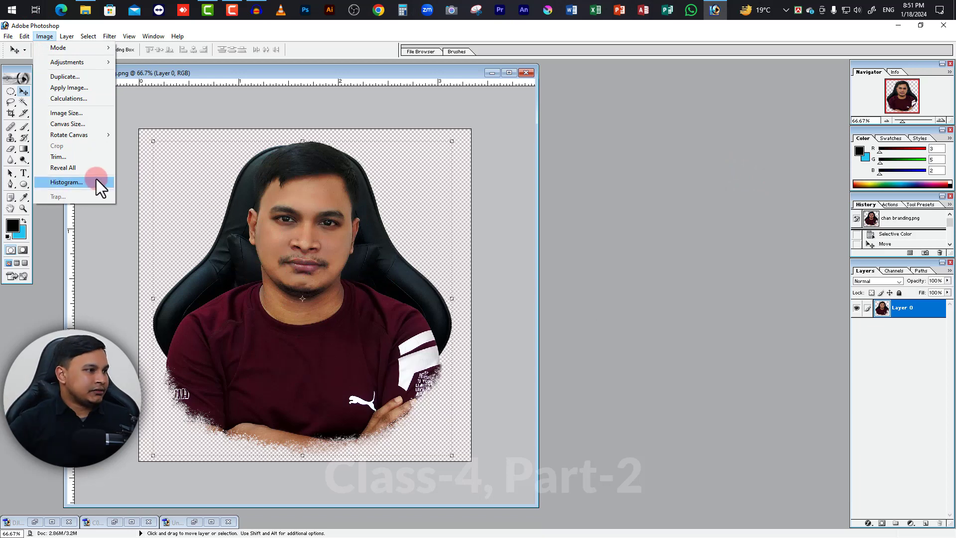
{"action": "mouse_move", "coordinate": [69, 135]}
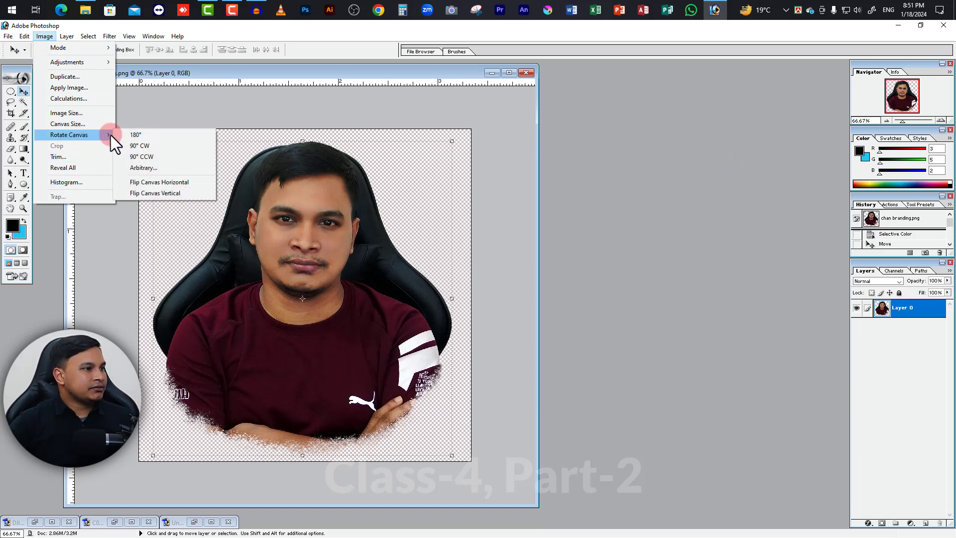
{"action": "left_click", "coordinate": [151, 137]}
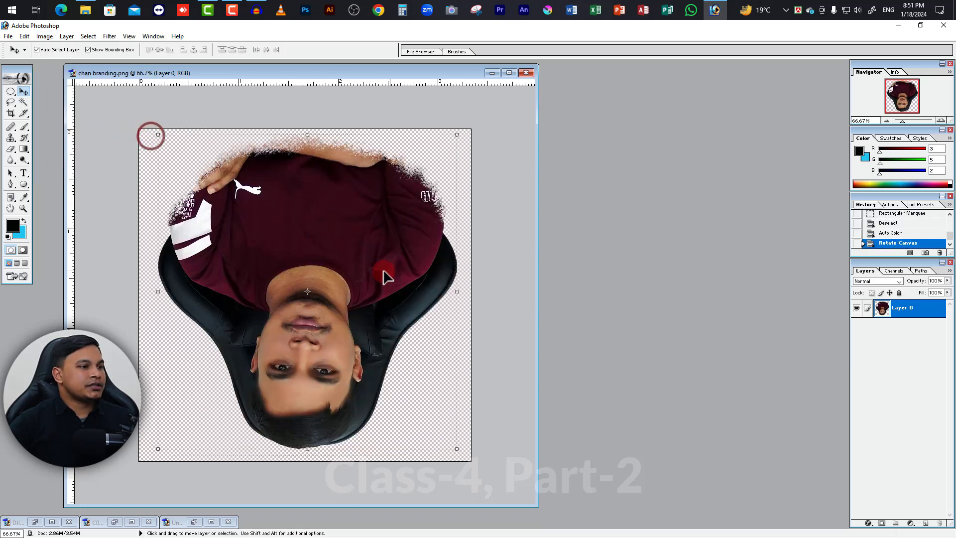
{"action": "key", "text": "ctrl+z"}
{"action": "left_click", "coordinate": [46, 37]}
{"action": "mouse_move", "coordinate": [69, 134]}
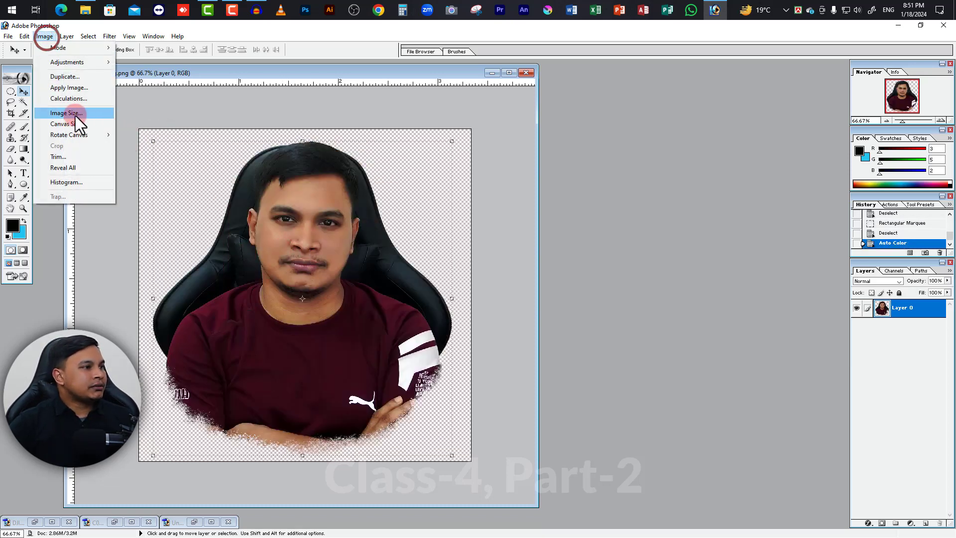
{"action": "left_click", "coordinate": [142, 146]}
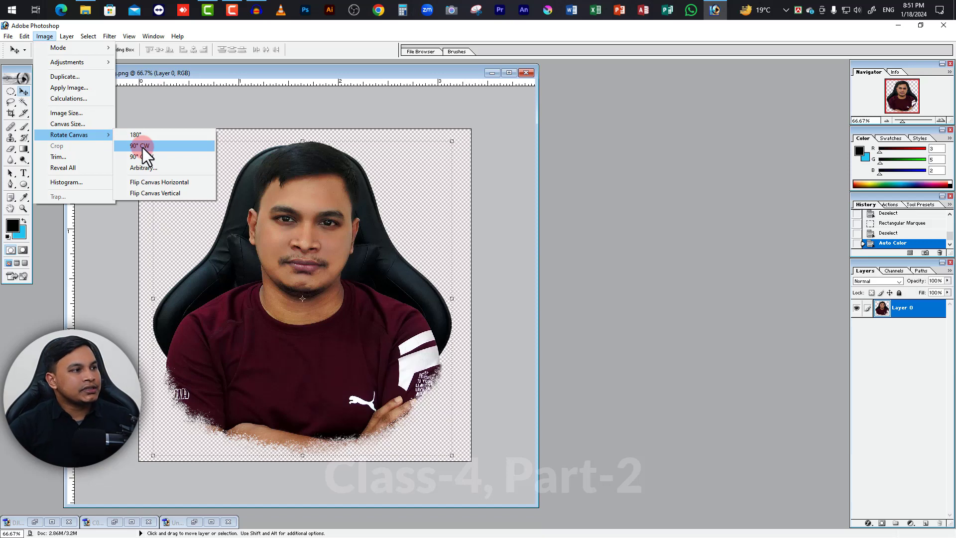
{"action": "left_click", "coordinate": [142, 146]}
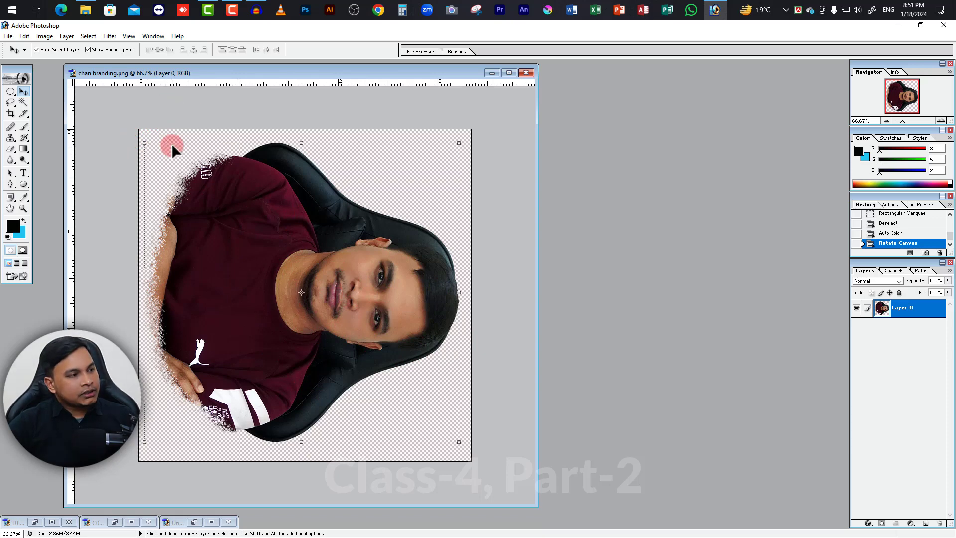
{"action": "key", "text": "ctrl+z"}
{"action": "left_click", "coordinate": [43, 35]}
{"action": "left_click", "coordinate": [74, 133]}
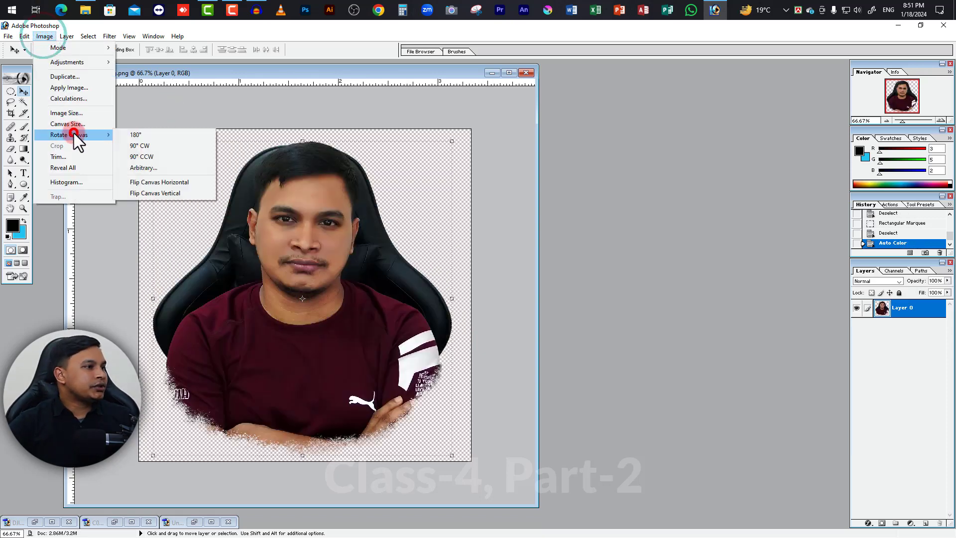
{"action": "left_click", "coordinate": [157, 159]}
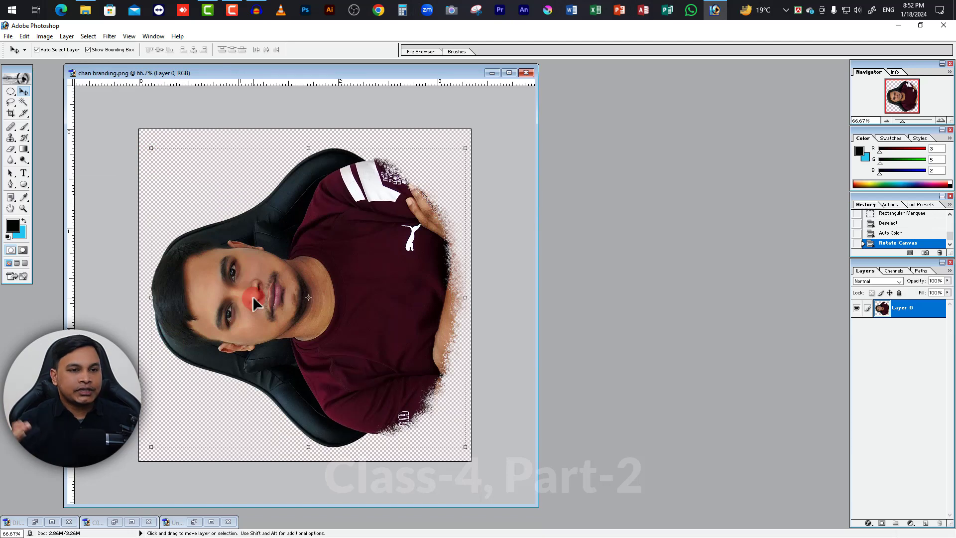
{"action": "key", "text": "ctrl+z"}
{"action": "left_click", "coordinate": [45, 36]}
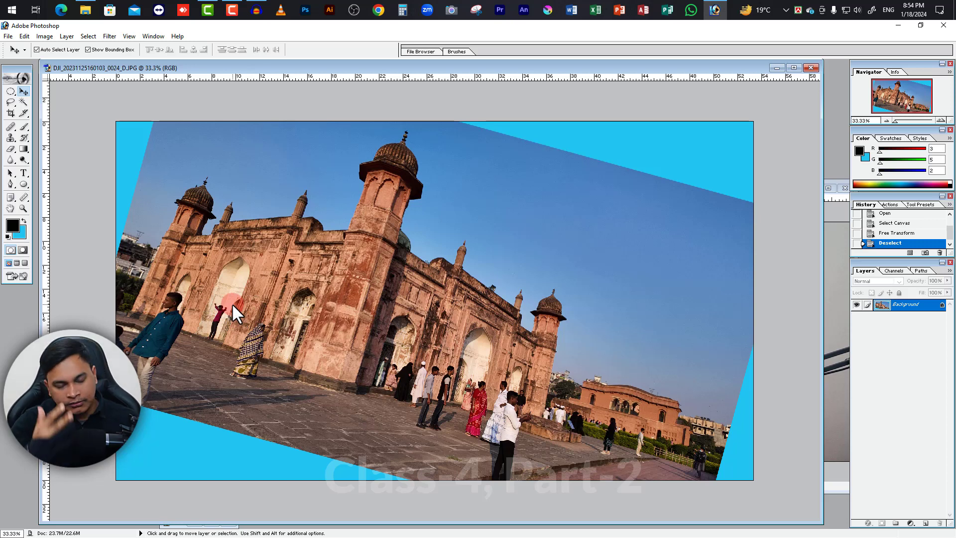
Step: Trace a Lasso selection around the mosque's tall tower, then deselect it
{"action": "left_click_drag", "start_coordinate": [231, 303], "coordinate": [218, 331]}
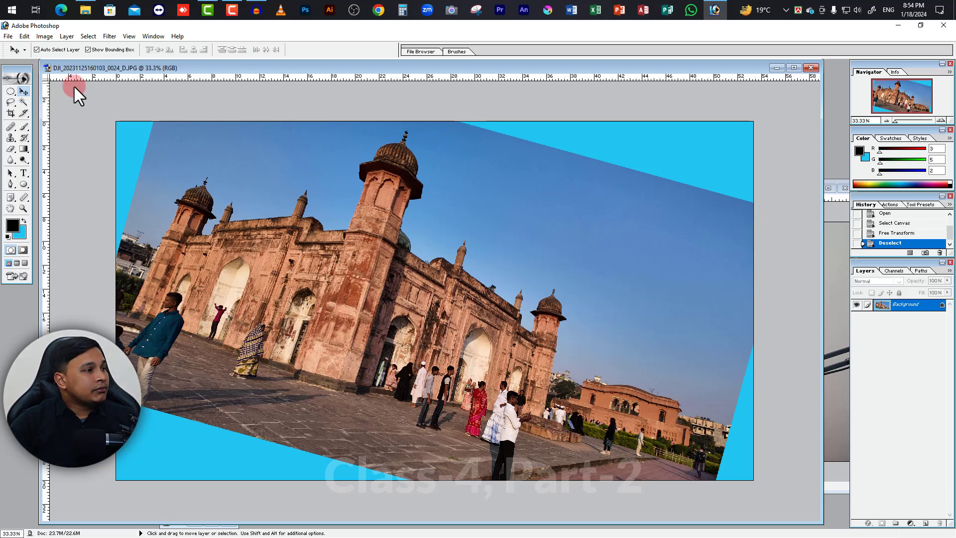
{"action": "left_click", "coordinate": [11, 102]}
{"action": "left_click_drag", "start_coordinate": [354, 377], "coordinate": [357, 399]}
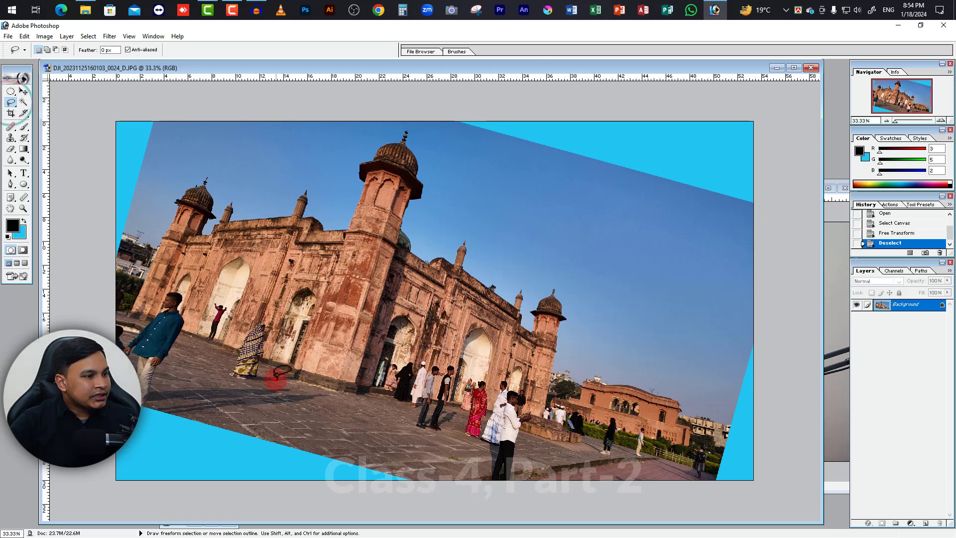
{"action": "left_click", "coordinate": [463, 221]}
{"action": "left_click_drag", "start_coordinate": [279, 372], "coordinate": [435, 111]}
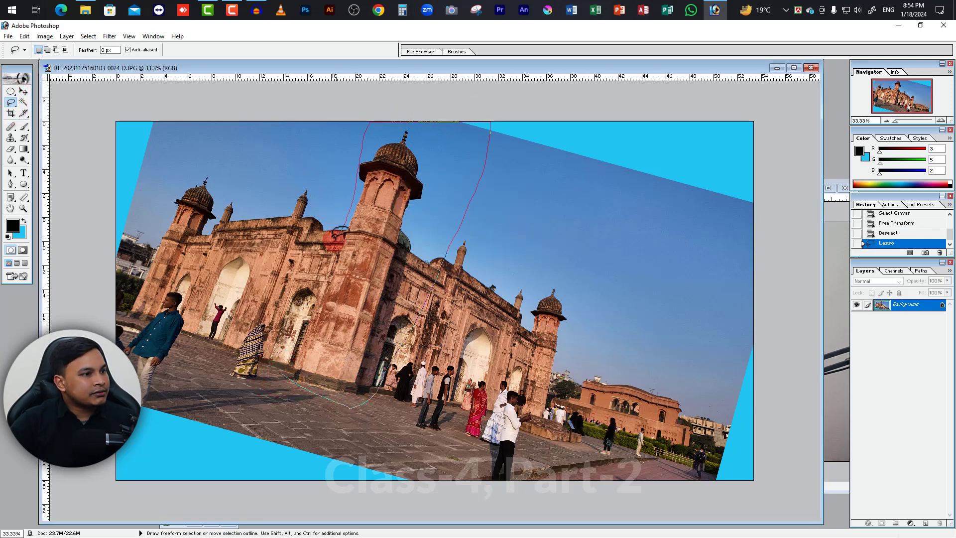
{"action": "left_click_drag", "start_coordinate": [434, 112], "coordinate": [275, 368]}
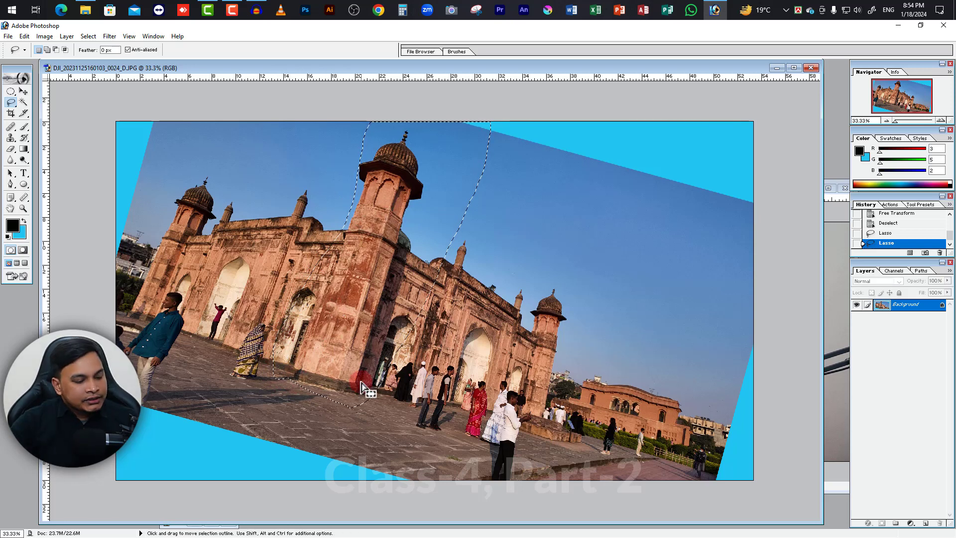
{"action": "key", "text": "ctrl"}
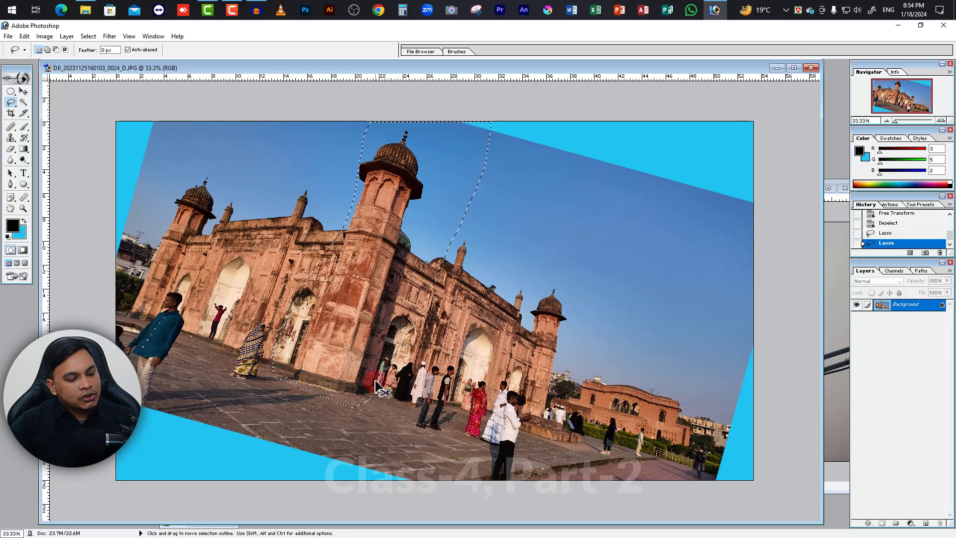
{"action": "left_click", "coordinate": [108, 269]}
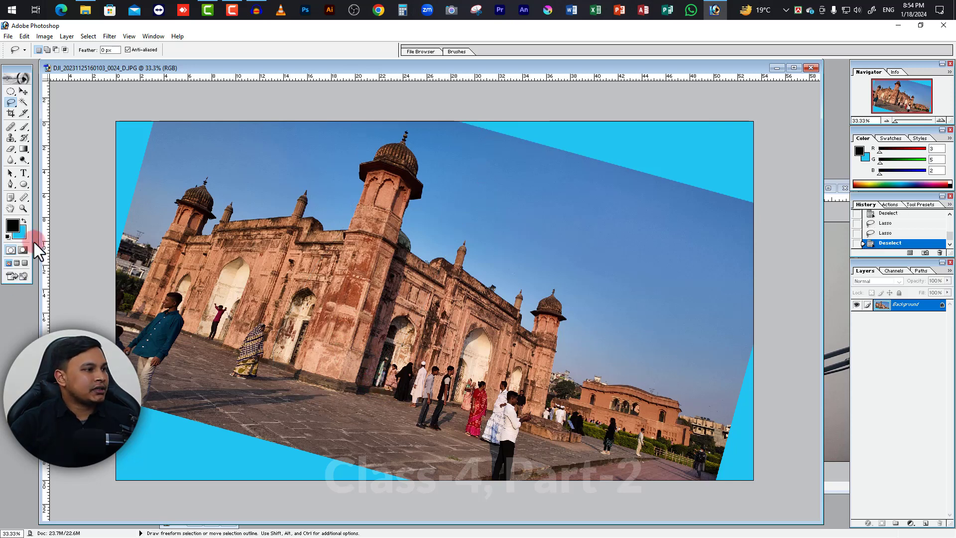
Step: Draw a Measure Tool line down the tower's tilted vertical edge
{"action": "left_click", "coordinate": [23, 198]}
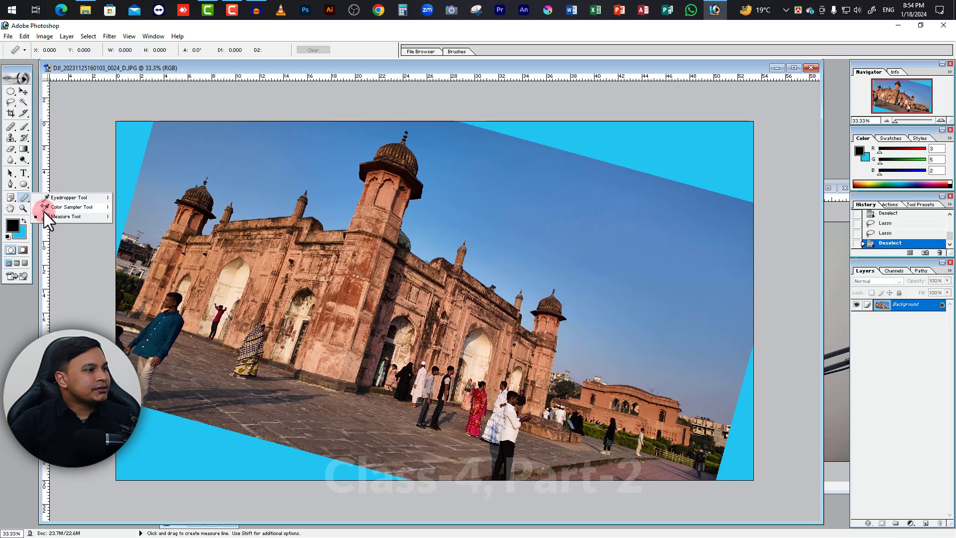
{"action": "mouse_move", "coordinate": [22, 197]}
{"action": "left_mouse_down"}
{"action": "mouse_move", "coordinate": [53, 218]}
{"action": "mouse_move", "coordinate": [70, 200]}
{"action": "mouse_move", "coordinate": [63, 217]}
{"action": "left_mouse_up"}
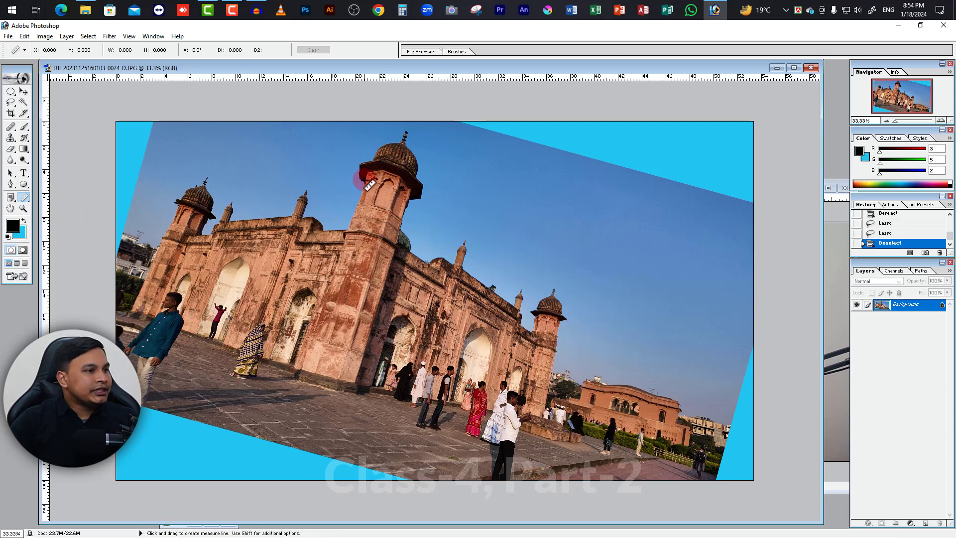
{"action": "left_click_drag", "start_coordinate": [367, 172], "coordinate": [297, 382]}
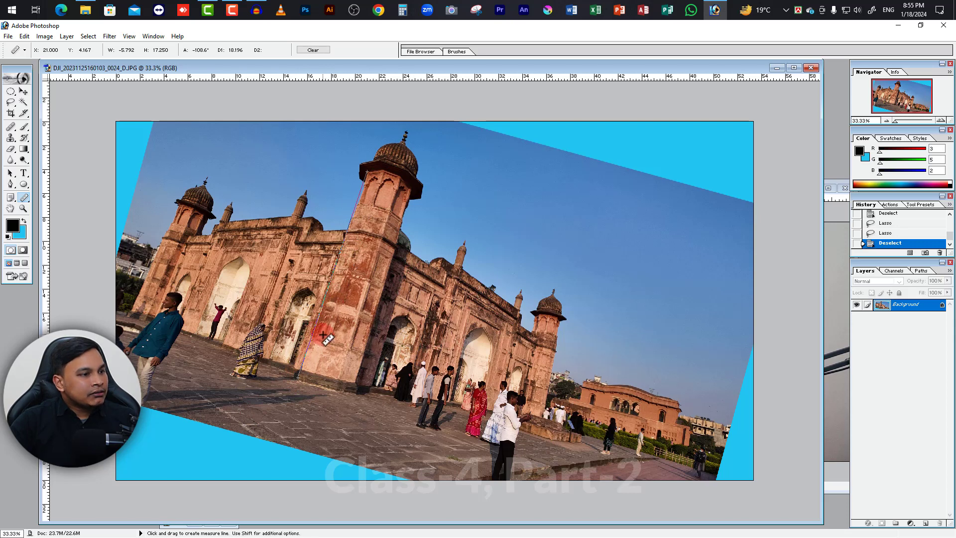
{"action": "left_click", "coordinate": [44, 36]}
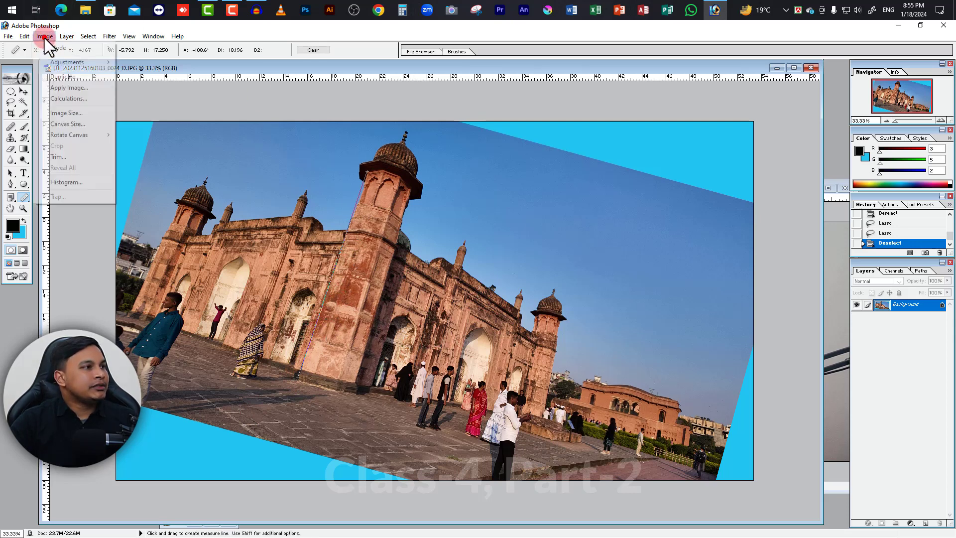
{"action": "mouse_move", "coordinate": [68, 135]}
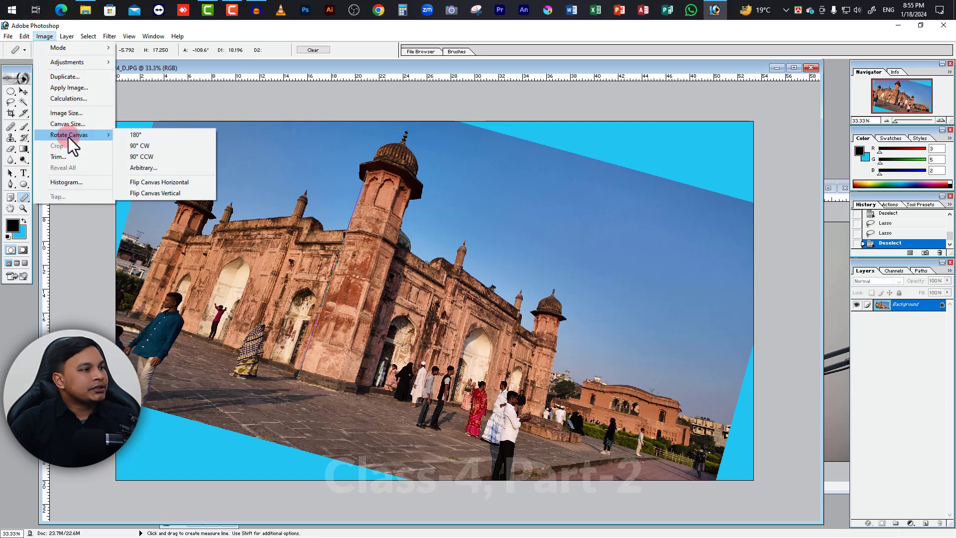
Step: Rotate the canvas arbitrarily by the measured 18.56° counter-clockwise
{"action": "left_click", "coordinate": [153, 170]}
{"action": "left_click_drag", "start_coordinate": [469, 246], "coordinate": [507, 184]}
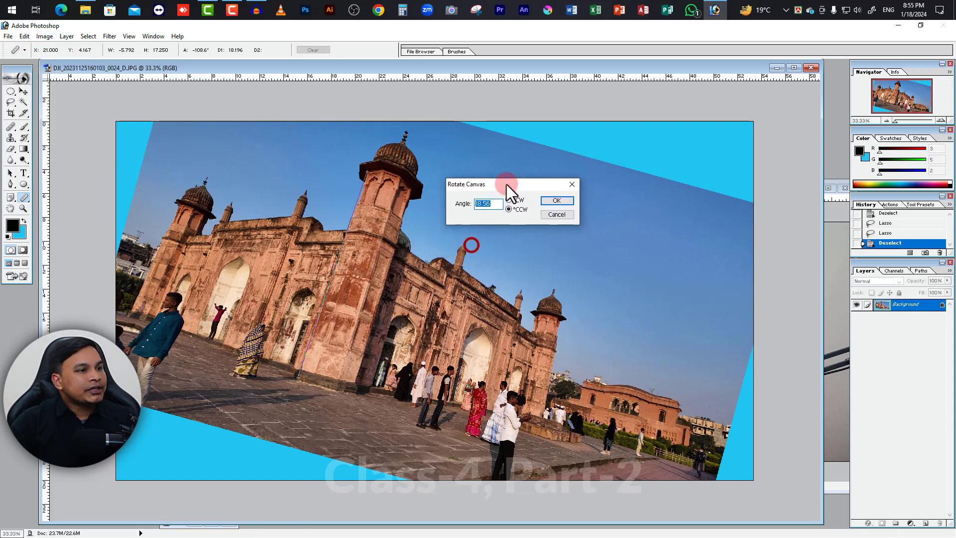
{"action": "double_click", "coordinate": [485, 204]}
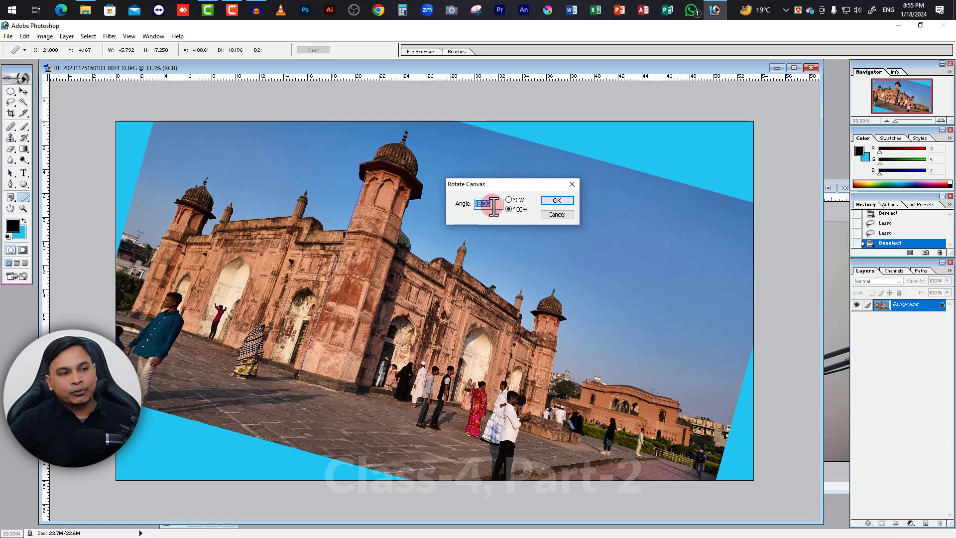
{"action": "left_click", "coordinate": [540, 207]}
{"action": "left_click", "coordinate": [562, 200]}
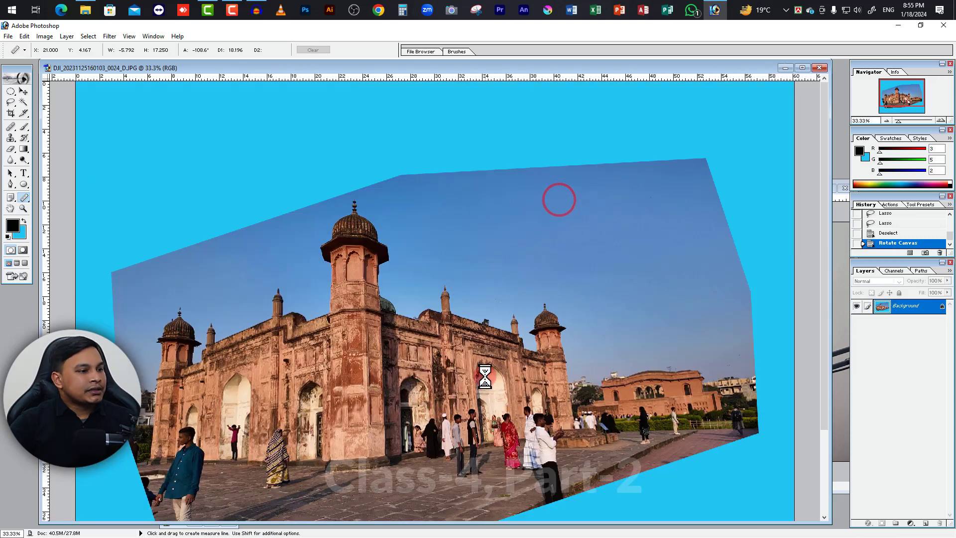
Step: Zoom out until the whole rotated canvas is visible
{"action": "key", "text": "ctrl+minus"}
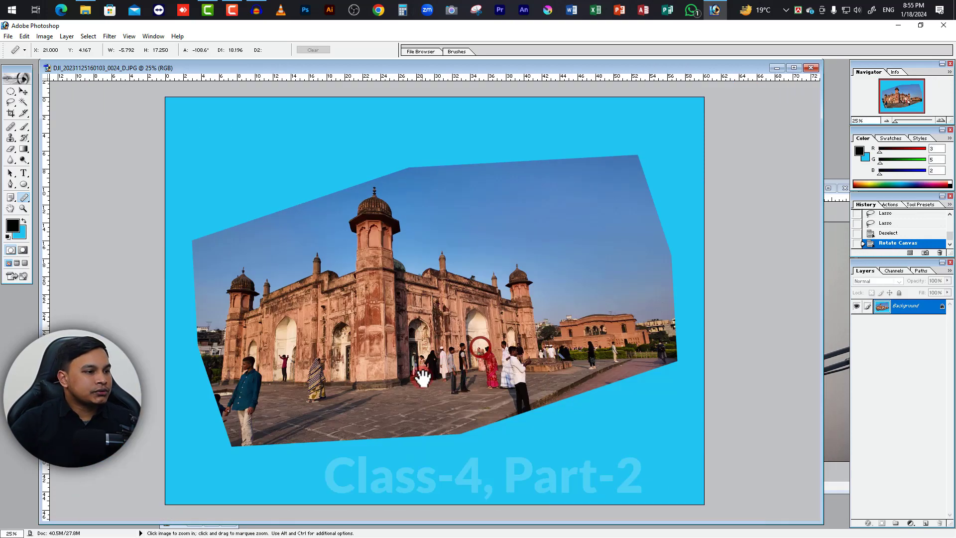
{"action": "left_click", "coordinate": [413, 319], "text": "ctrl"}
{"action": "left_click", "coordinate": [409, 358], "text": "ctrl+alt"}
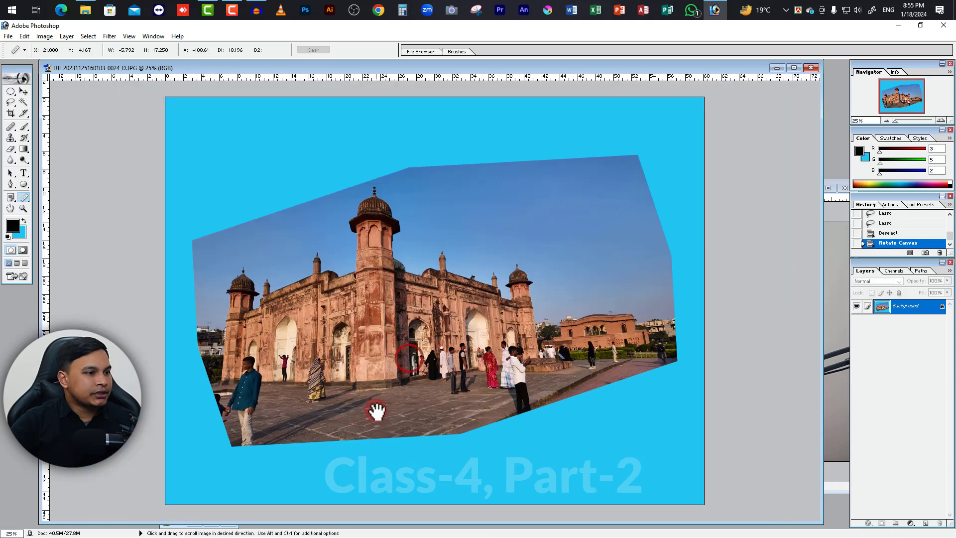
{"action": "left_click", "coordinate": [519, 347], "text": "ctrl+alt"}
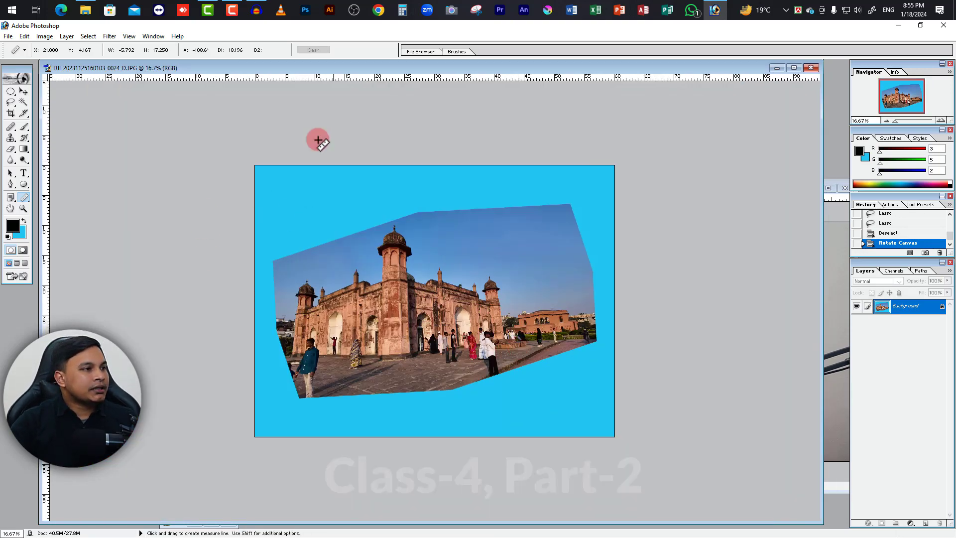
Step: Minimize the mosque window, then flip the Untitled-1 canvas horizontally and vertically
{"action": "left_click", "coordinate": [776, 68]}
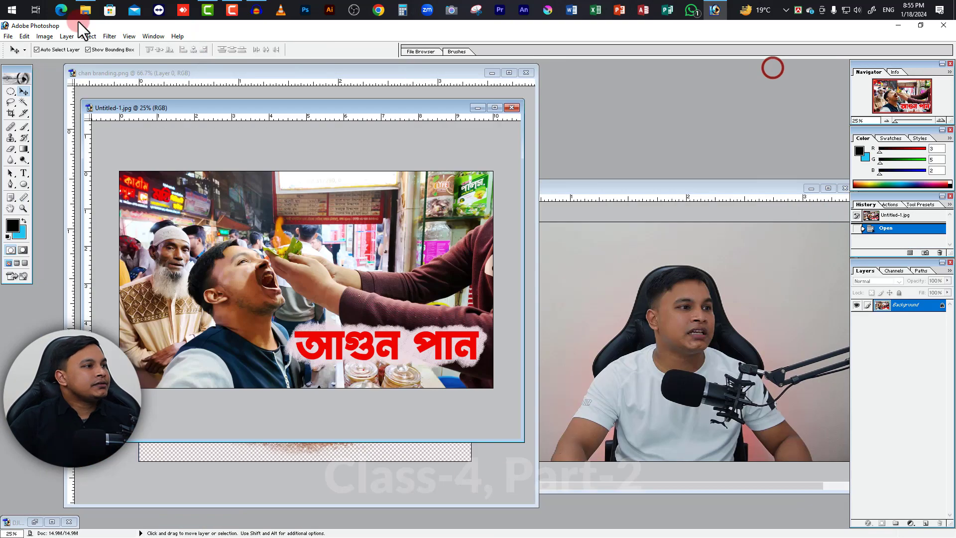
{"action": "left_click", "coordinate": [44, 36]}
{"action": "mouse_move", "coordinate": [69, 135]}
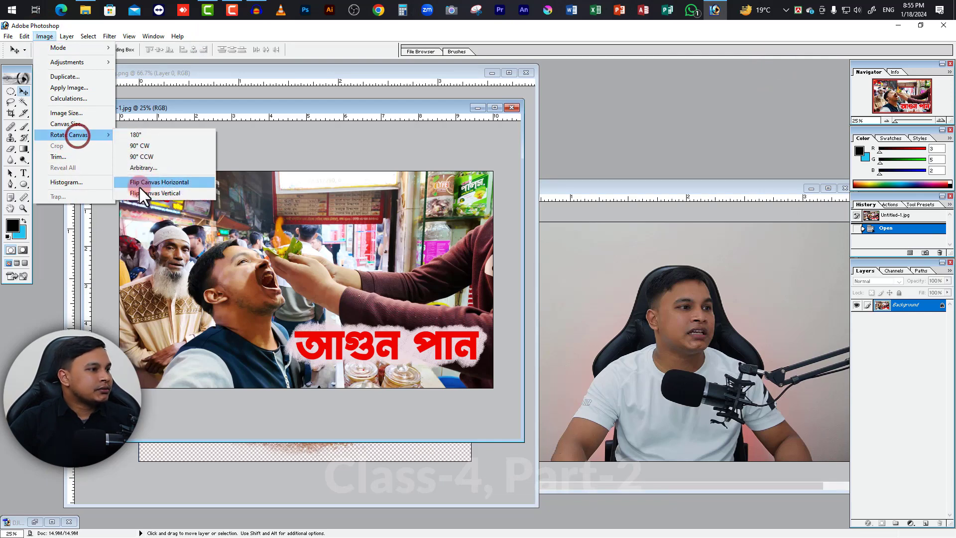
{"action": "left_click", "coordinate": [181, 184]}
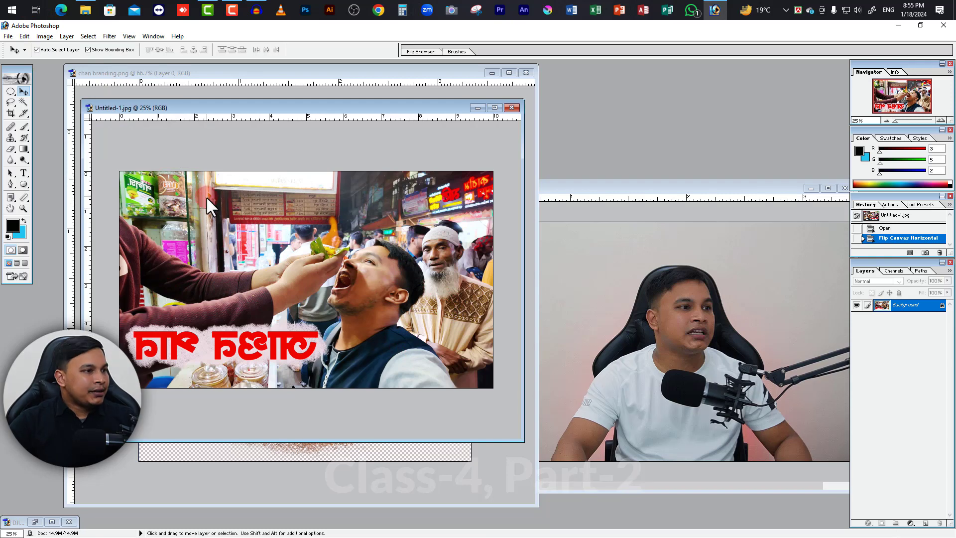
{"action": "left_click", "coordinate": [45, 37]}
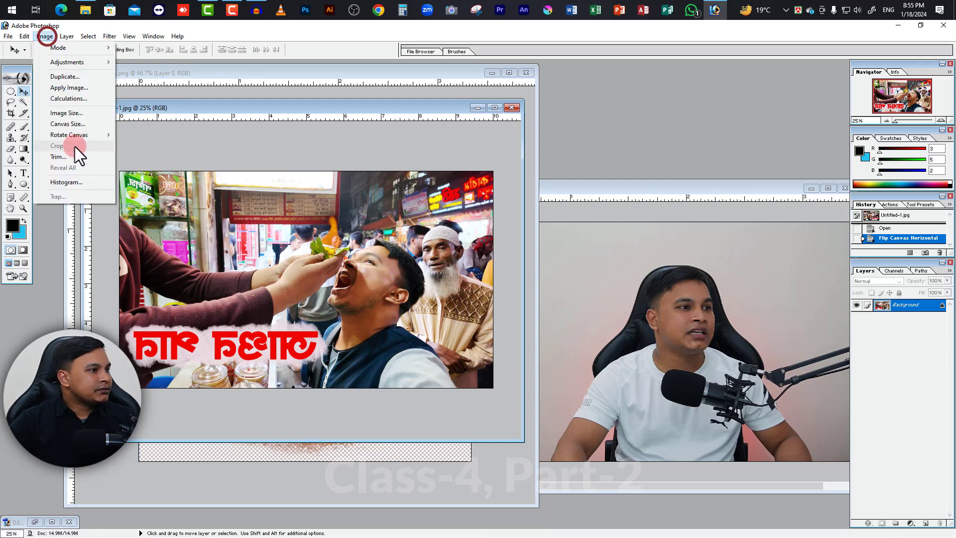
{"action": "left_click", "coordinate": [74, 136]}
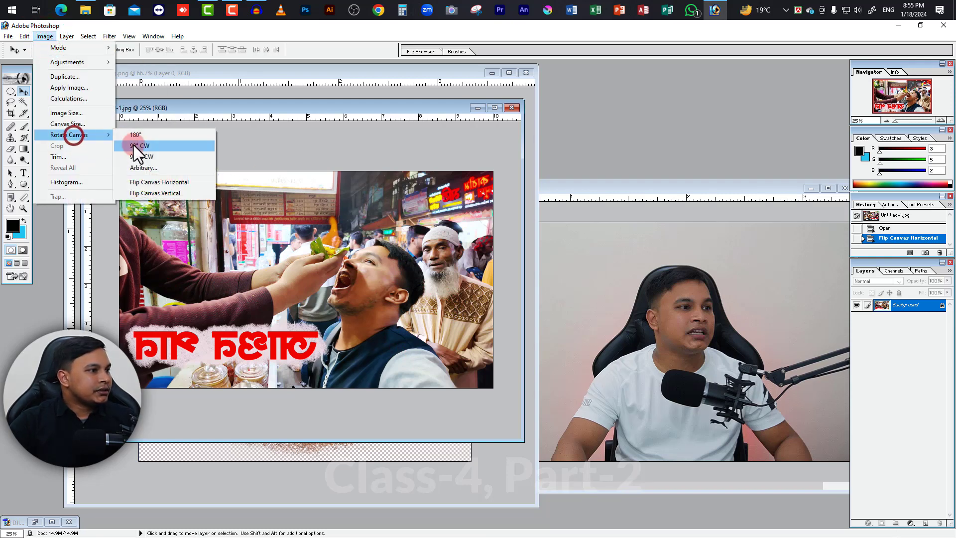
{"action": "left_click", "coordinate": [167, 194]}
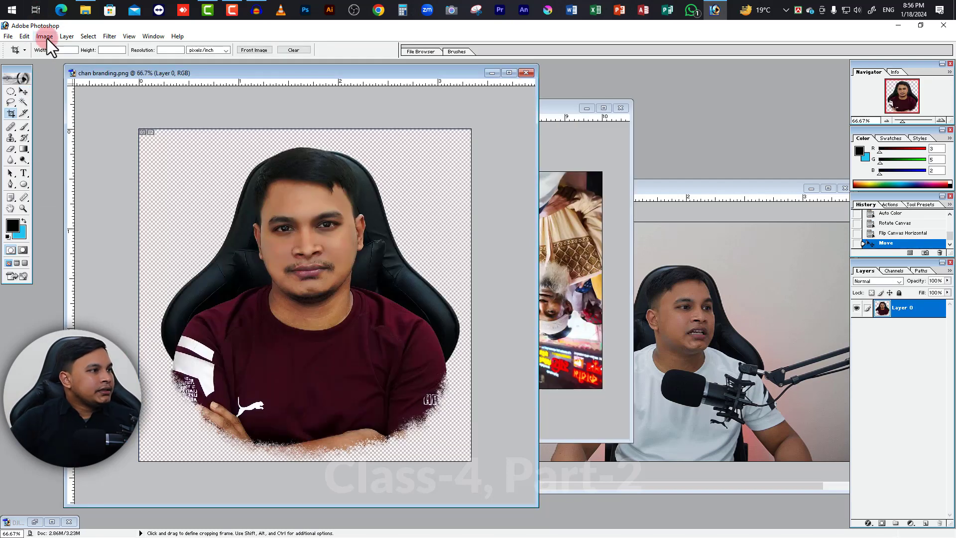
Step: Bring up the Image menu on the chan branding portrait
{"action": "left_click", "coordinate": [46, 37]}
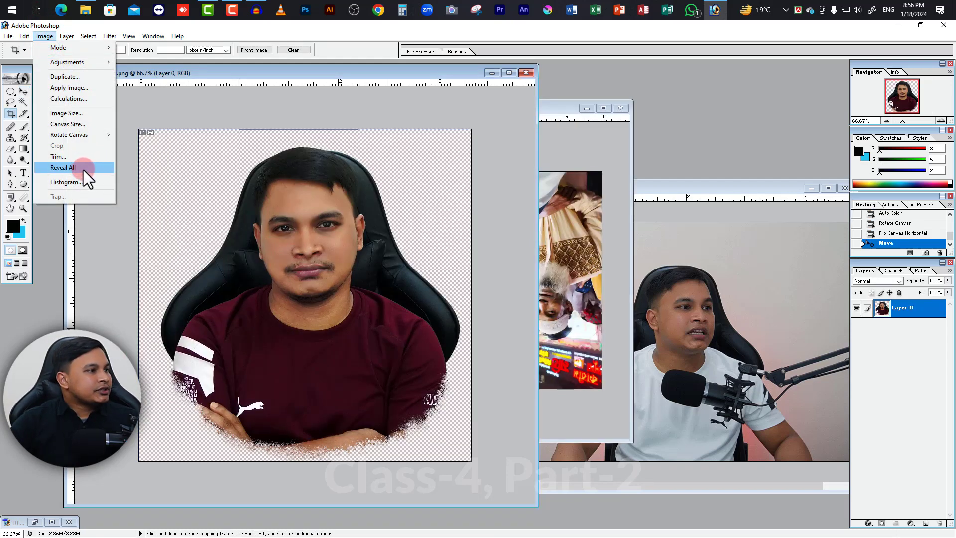